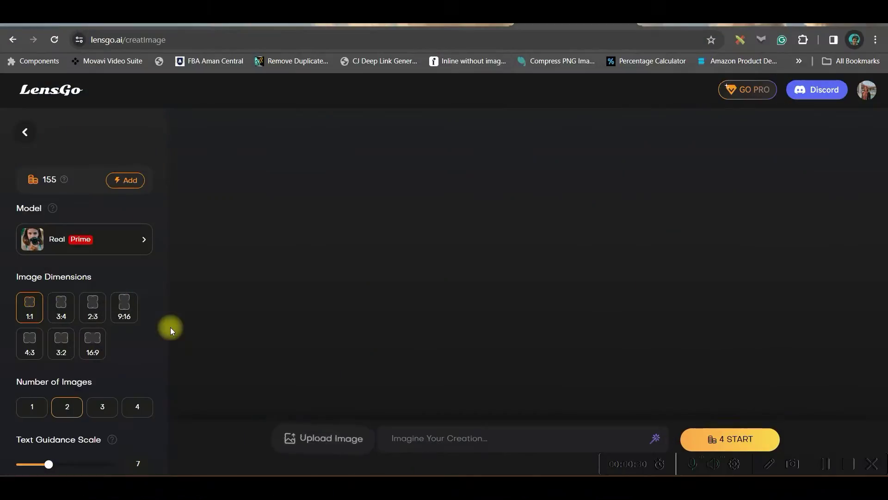
Fill the prompt with Featured Prompt 3's humanoid tracksuit cat description
{"action": "left_click", "coordinate": [431, 438]}
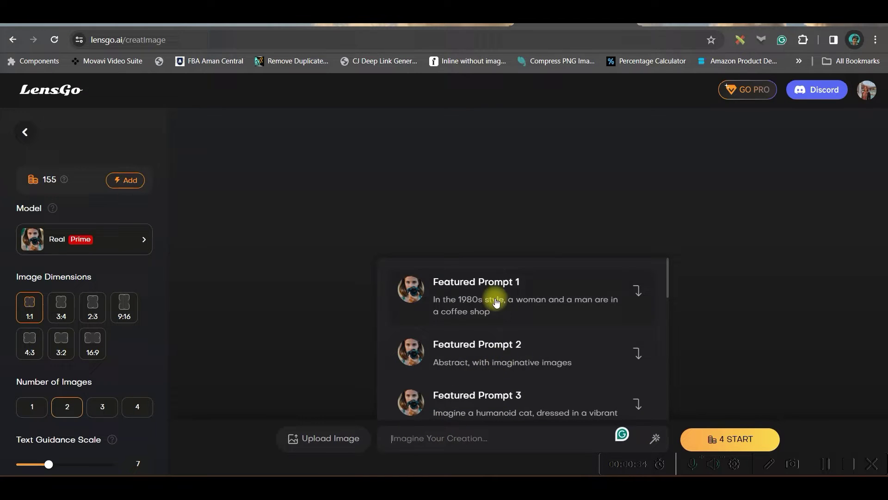
{"action": "scroll", "coordinate": [518, 371], "scroll_direction": "down", "scroll_amount": 2}
{"action": "scroll", "coordinate": [518, 375], "scroll_direction": "down", "scroll_amount": 3}
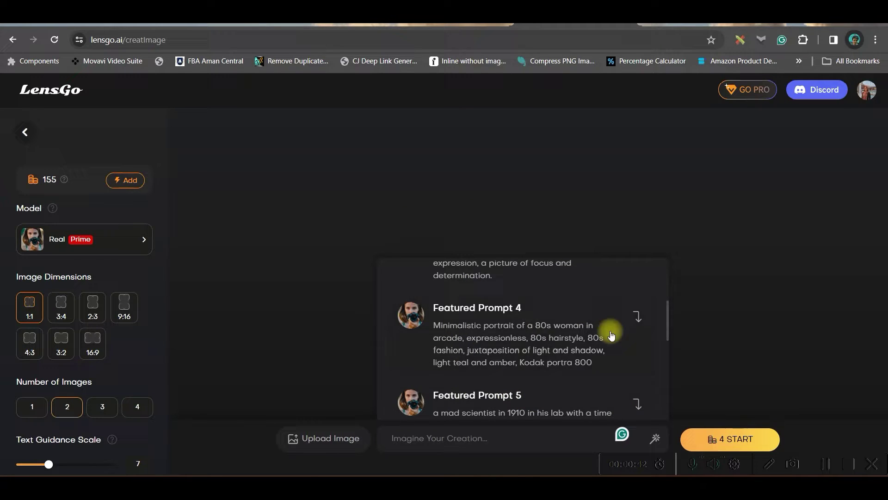
{"action": "scroll", "coordinate": [539, 354], "scroll_direction": "up", "scroll_amount": 3}
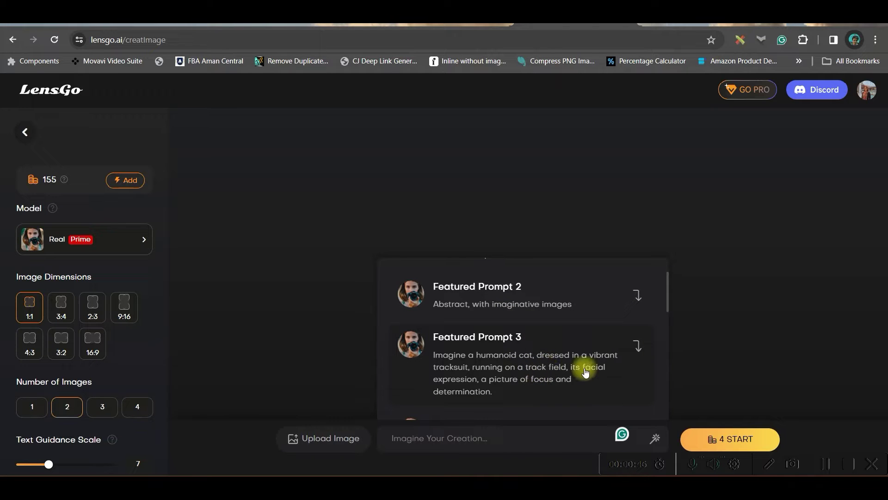
{"action": "left_click", "coordinate": [536, 364]}
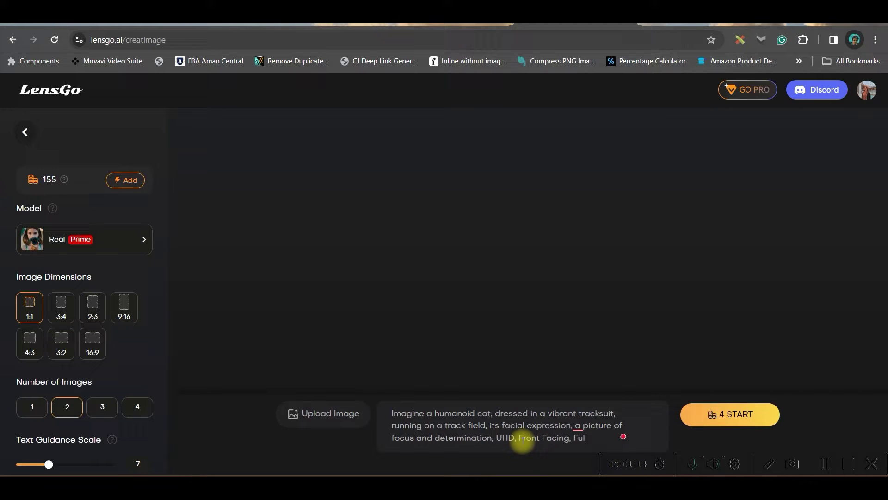
Finish appending 'UHD, Front Facing, Full Body' to the prompt and keep the Real model
{"action": "type", "text": "ody"}
{"action": "left_click", "coordinate": [95, 234]}
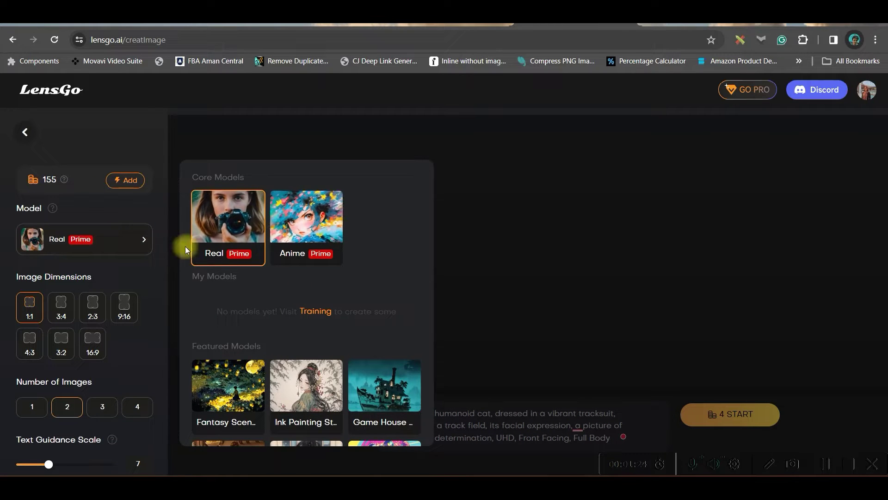
{"action": "left_click", "coordinate": [237, 247]}
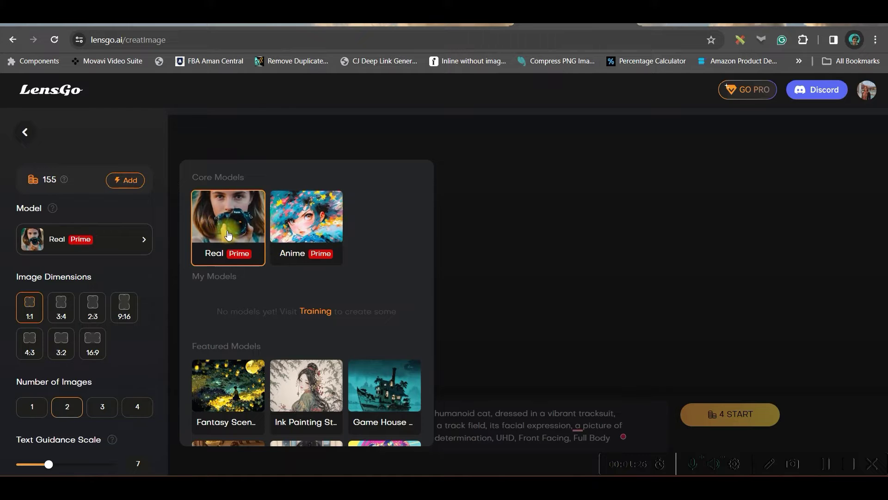
{"action": "scroll", "coordinate": [306, 278], "scroll_direction": "down", "scroll_amount": 2}
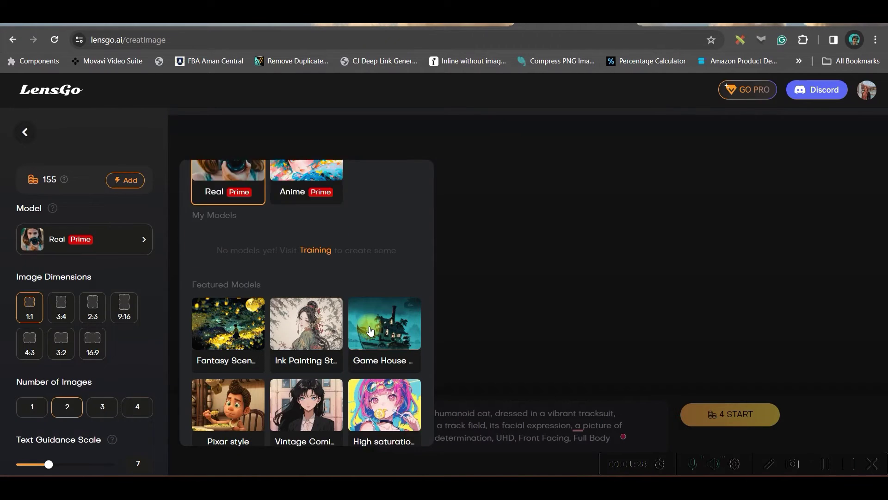
{"action": "scroll", "coordinate": [251, 366], "scroll_direction": "down", "scroll_amount": 3}
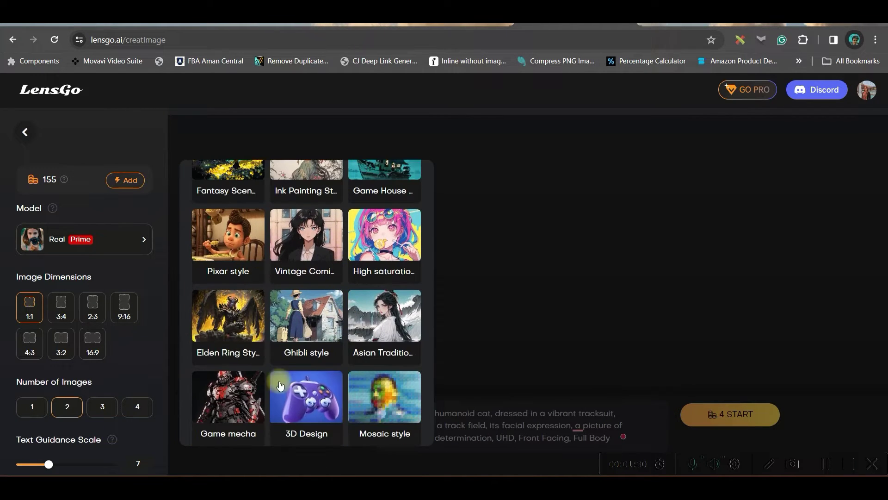
{"action": "scroll", "coordinate": [374, 375], "scroll_direction": "down", "scroll_amount": 2}
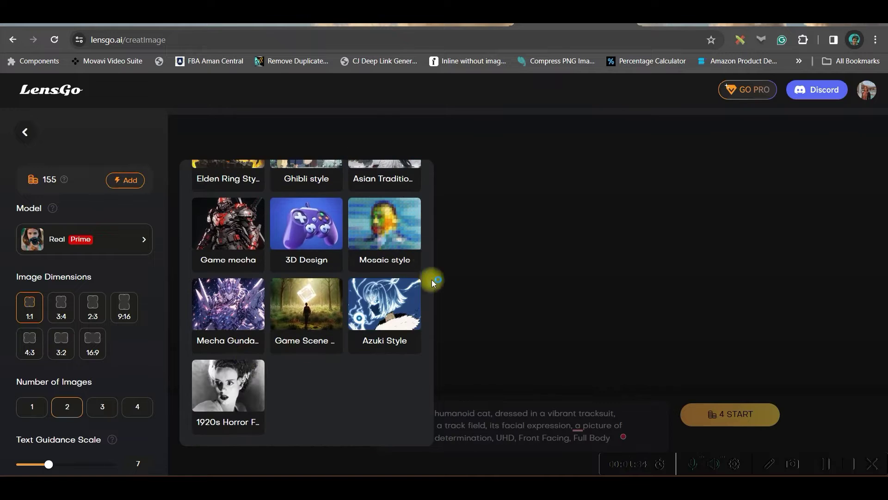
{"action": "scroll", "coordinate": [259, 251], "scroll_direction": "up", "scroll_amount": 7}
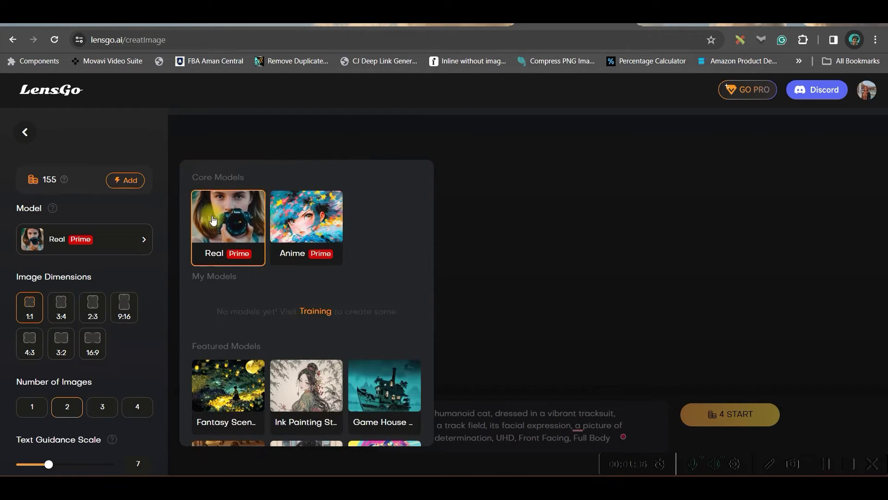
{"action": "left_click", "coordinate": [259, 250]}
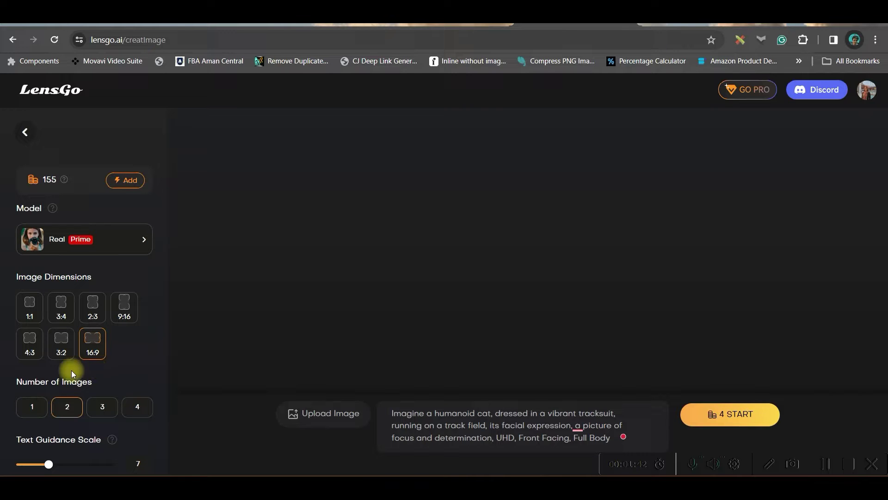
Set Text Guidance Scale to 7 and turn on Negative Prompts
{"action": "scroll", "coordinate": [92, 289], "scroll_direction": "down", "scroll_amount": 3}
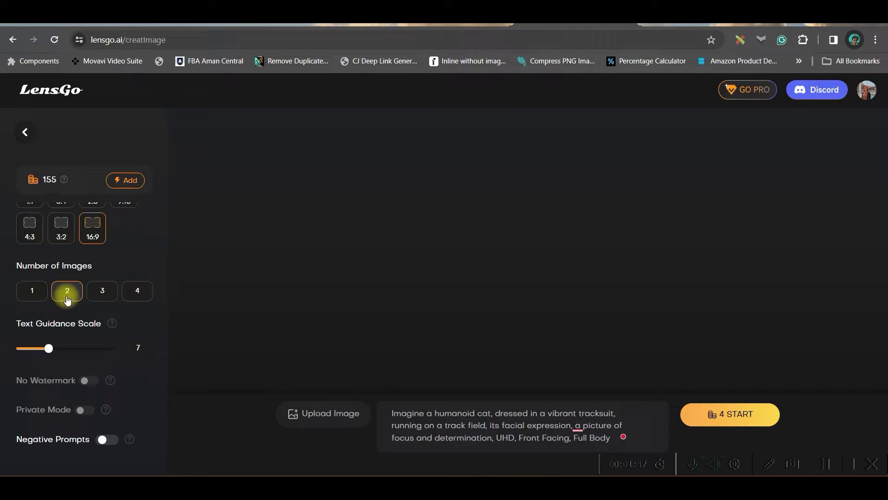
{"action": "scroll", "coordinate": [83, 289], "scroll_direction": "down", "scroll_amount": 1}
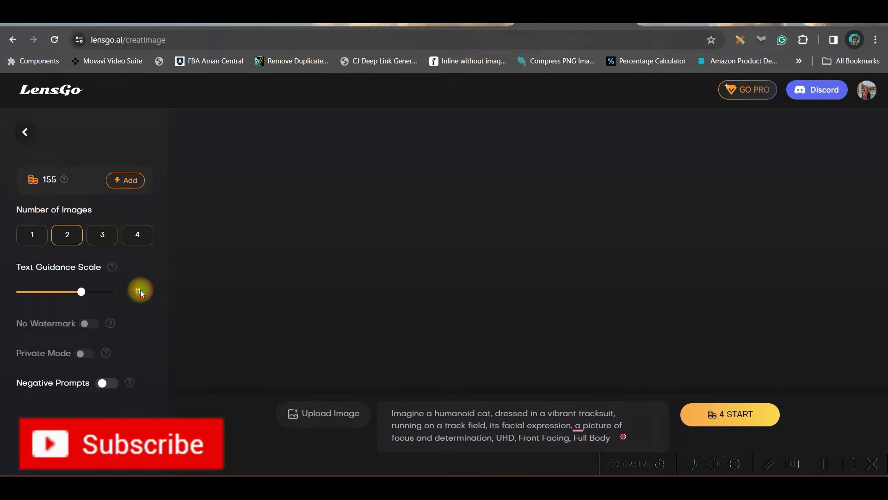
{"action": "left_click_drag", "start_coordinate": [88, 291], "coordinate": [49, 293]}
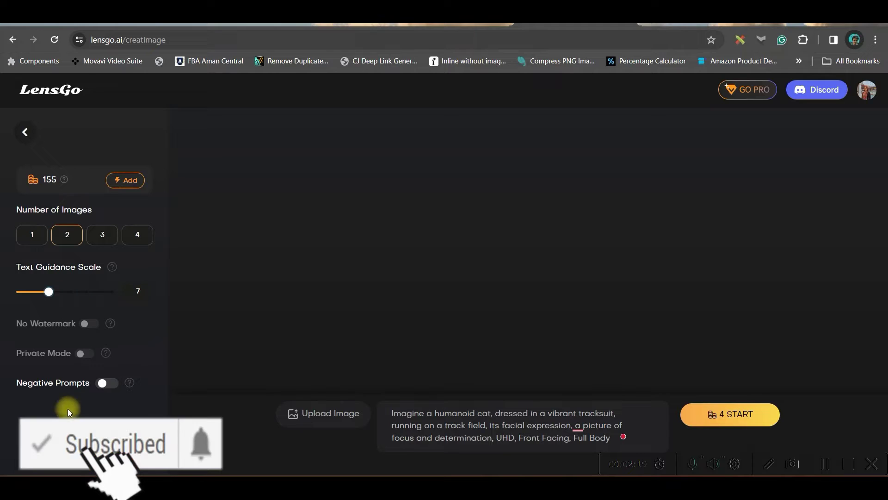
{"action": "left_click", "coordinate": [106, 383]}
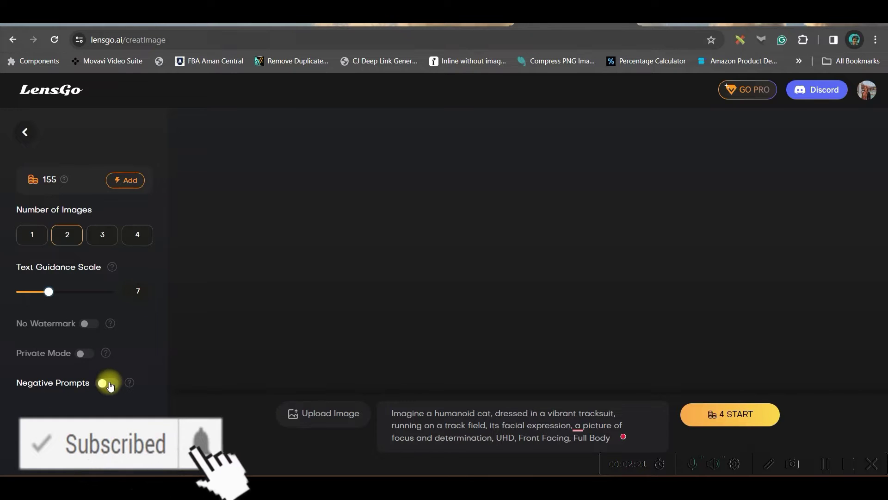
{"action": "scroll", "coordinate": [111, 386], "scroll_direction": "down", "scroll_amount": 2}
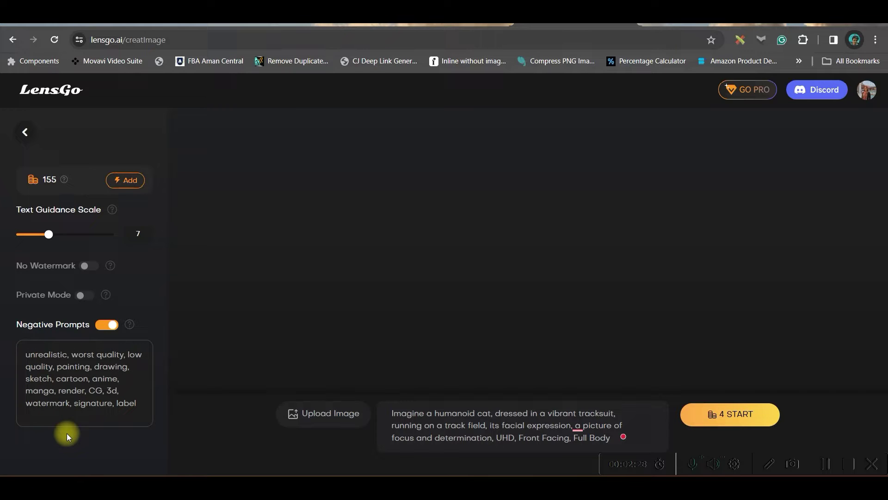
Generate the tracksuit cat images, preview them, and download one
{"action": "left_click", "coordinate": [723, 419]}
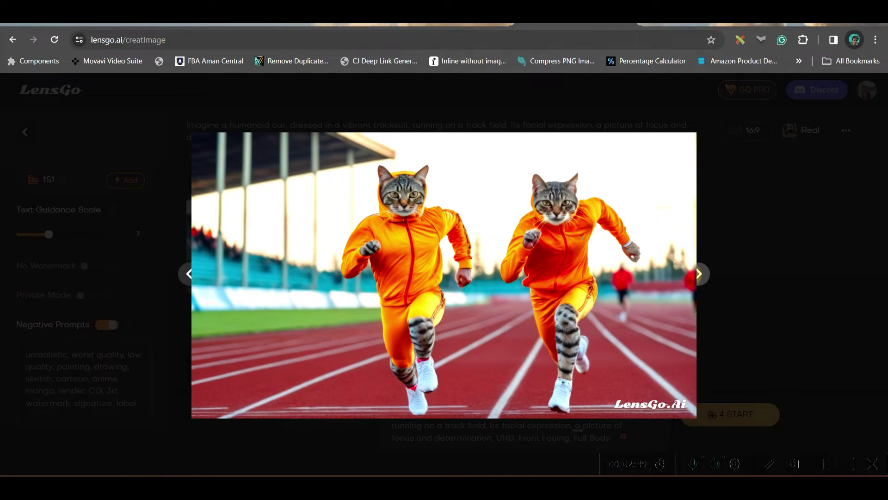
{"action": "left_click", "coordinate": [698, 273]}
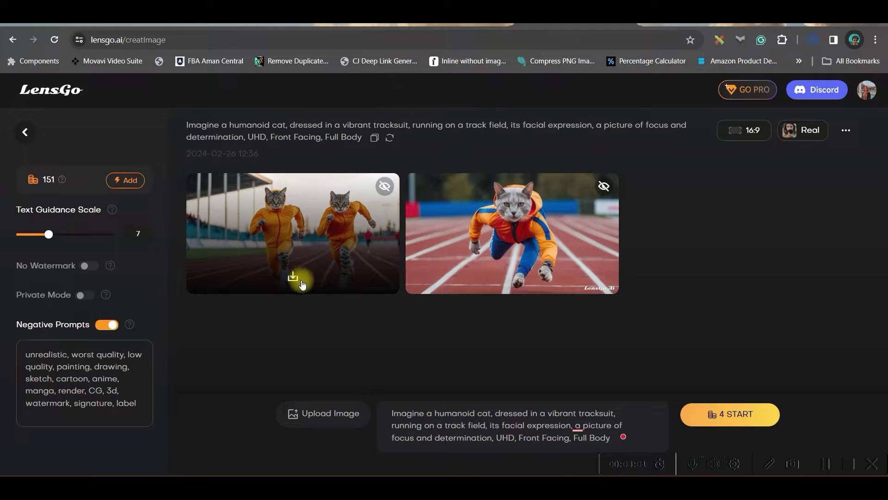
{"action": "left_click", "coordinate": [511, 276]}
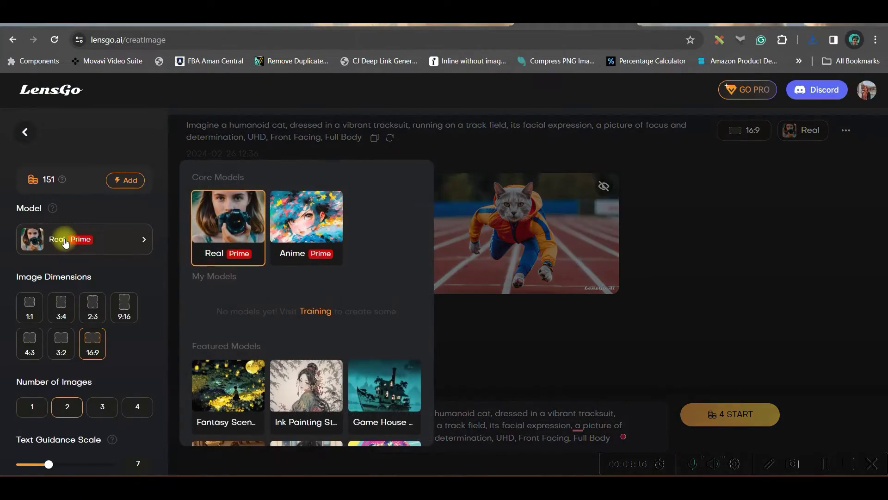
Switch to the Pixar style model and generate new tracksuit cat images
{"action": "scroll", "coordinate": [222, 306], "scroll_direction": "down", "scroll_amount": 3}
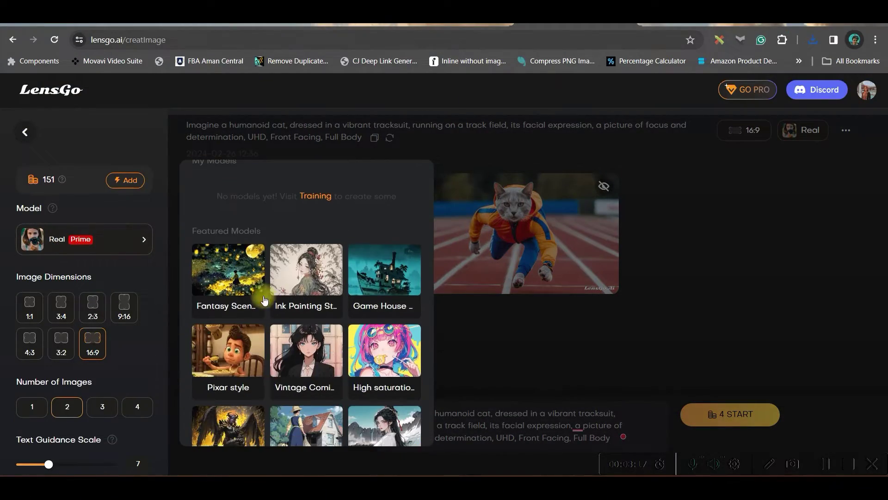
{"action": "left_click", "coordinate": [240, 346]}
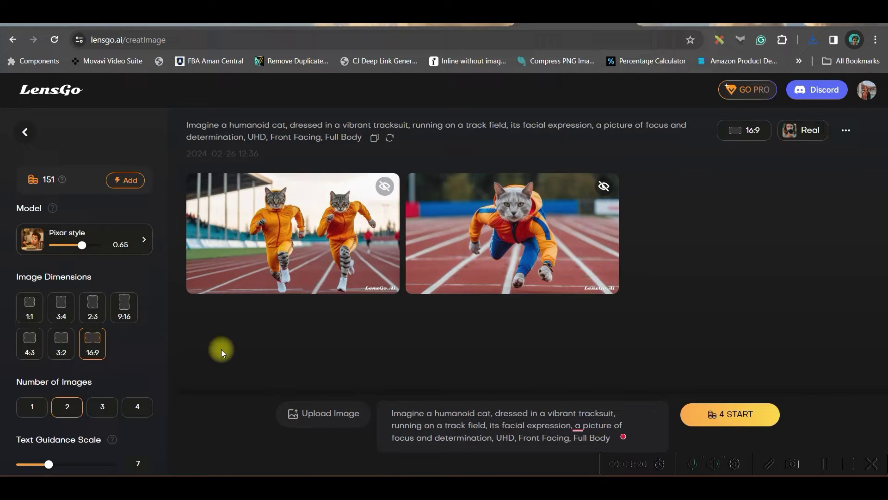
{"action": "scroll", "coordinate": [102, 398], "scroll_direction": "down", "scroll_amount": 1}
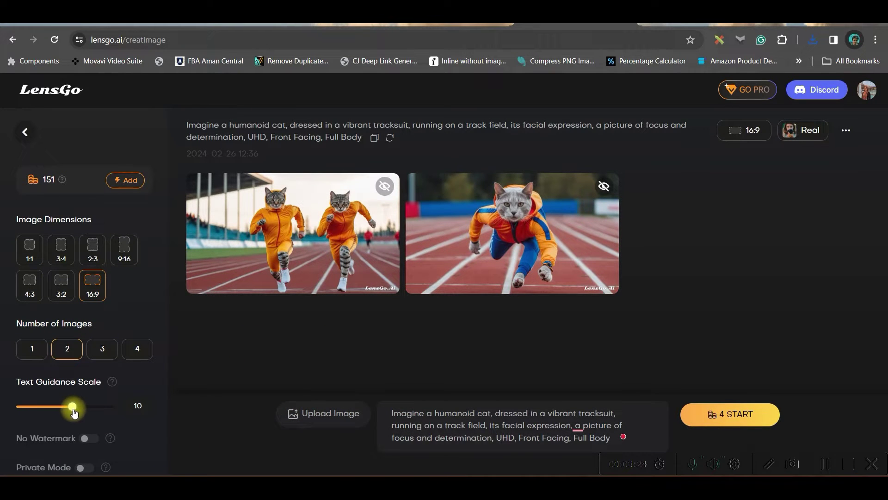
{"action": "left_click", "coordinate": [732, 415]}
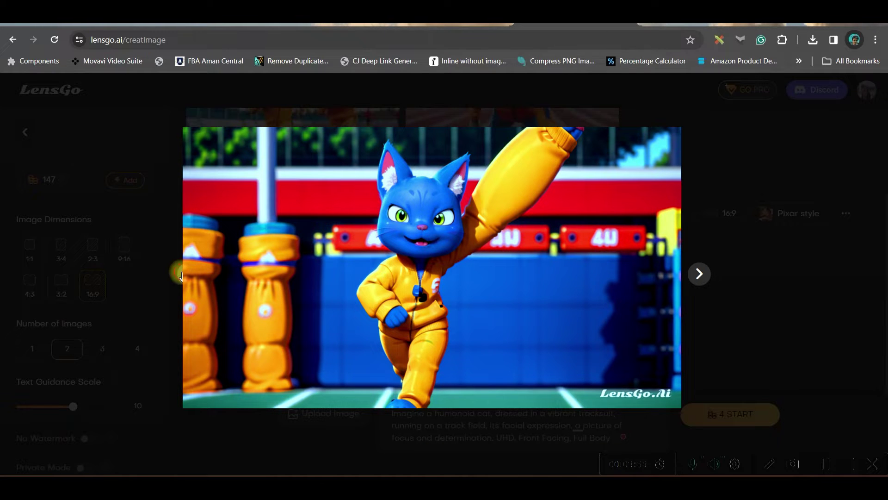
Browse both Pixar-style cat images in the preview and download each one
{"action": "key", "text": "Right"}
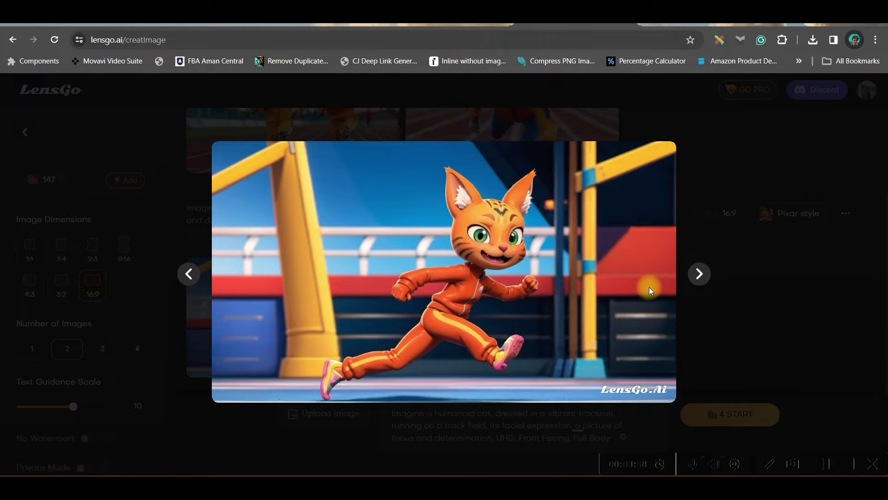
{"action": "key", "text": "Escape"}
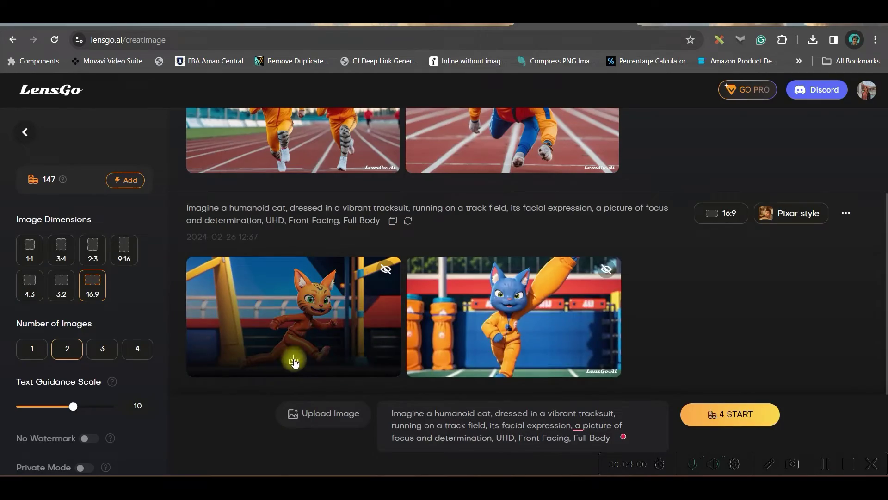
{"action": "left_click", "coordinate": [295, 361]}
{"action": "left_click", "coordinate": [513, 359]}
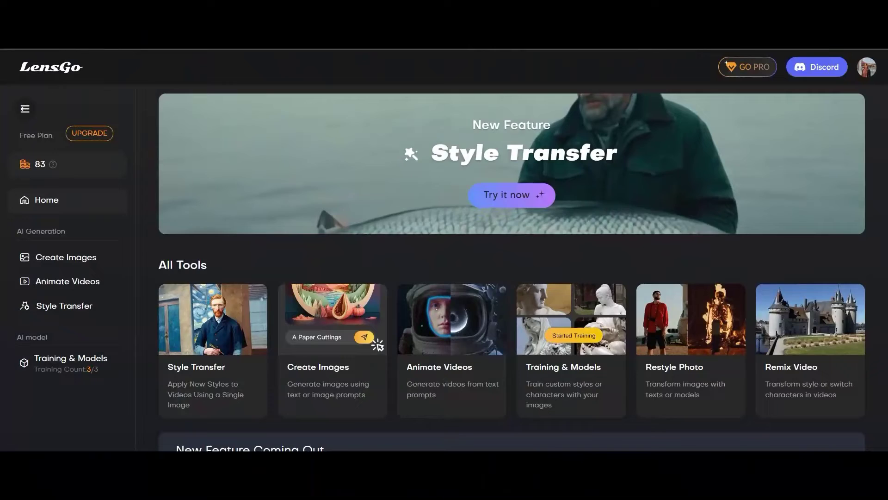
Open Create Images and attach the woman reference image
{"action": "scroll", "coordinate": [527, 217], "scroll_direction": "down", "scroll_amount": 4}
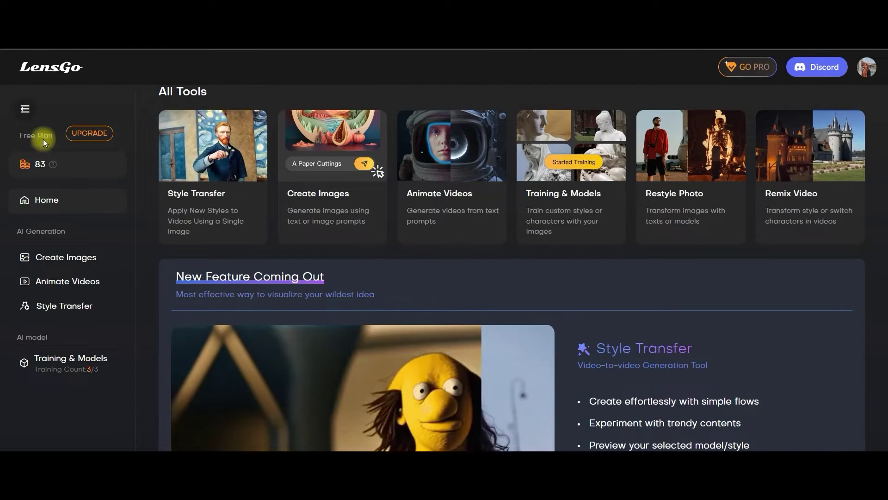
{"action": "left_click", "coordinate": [66, 258]}
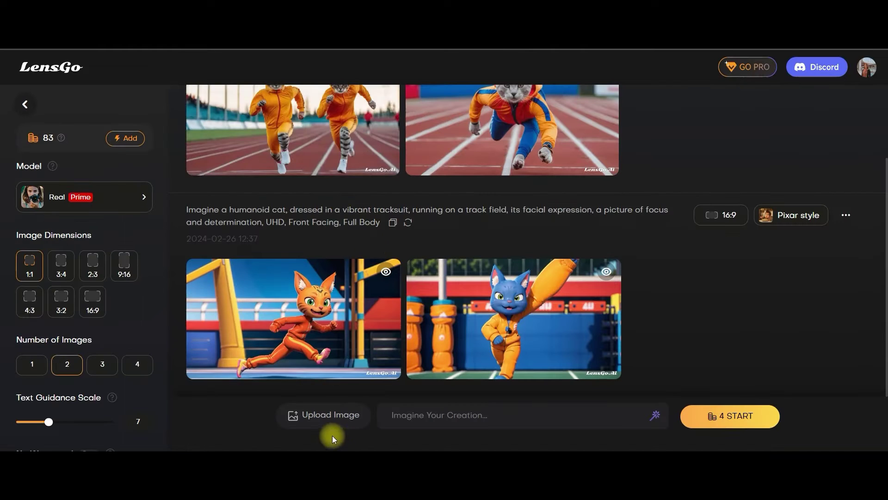
{"action": "left_click", "coordinate": [326, 415]}
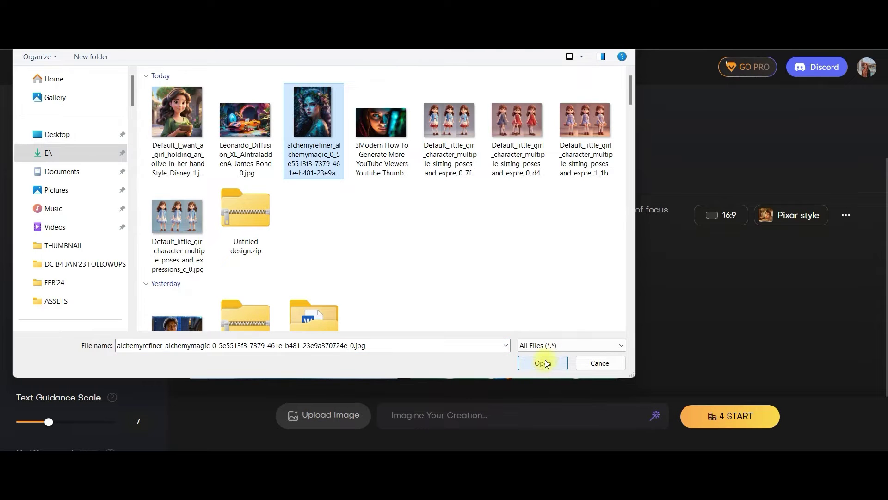
{"action": "left_click", "coordinate": [543, 363]}
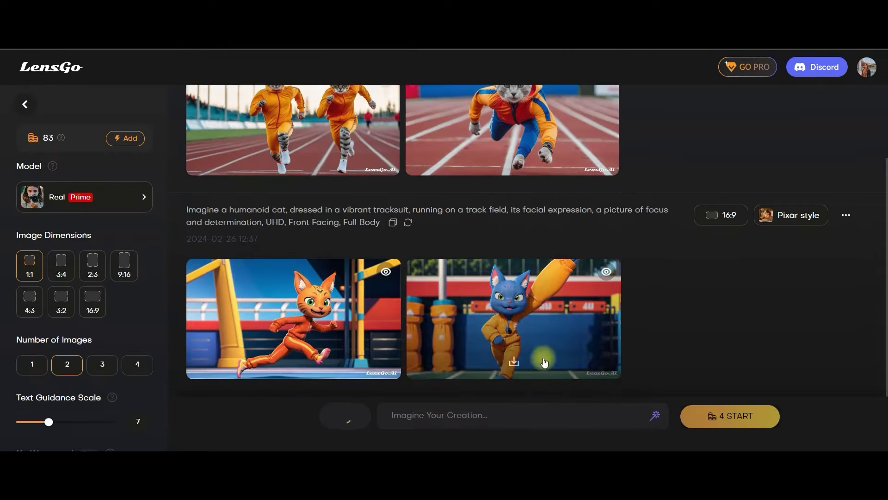
Fill the prompt with the neon-lit lady side-face featured prompt
{"action": "left_click", "coordinate": [656, 420]}
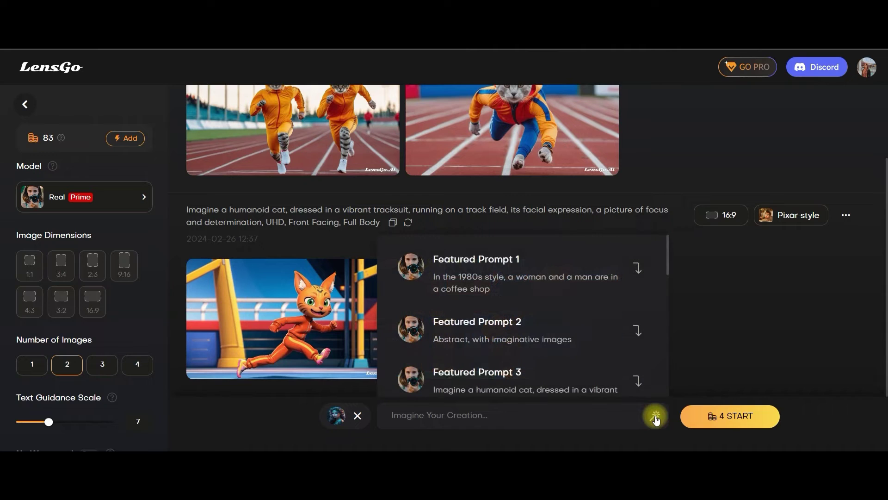
{"action": "left_click", "coordinate": [421, 419]}
{"action": "type", "text": "A side face of a beautiful lady with Blue, Pink, and Purple Neon Light on her face, UHD, Hyper-realistic, 16K"}
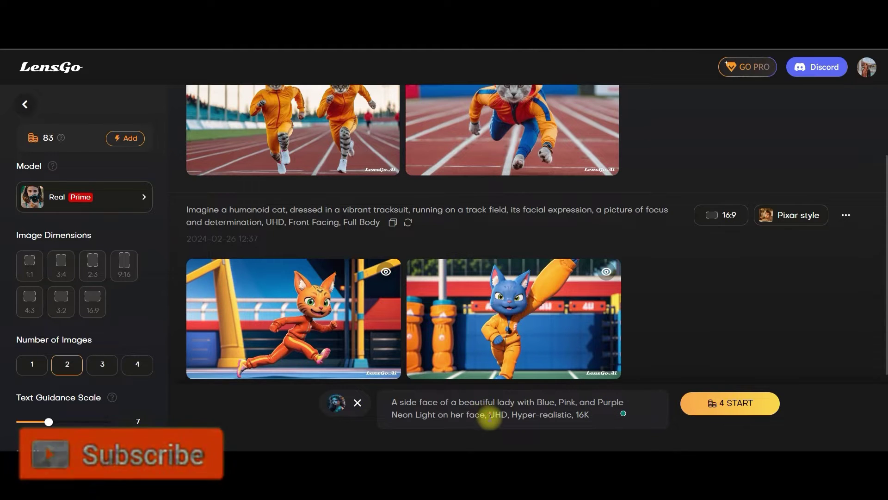
Keep the Real model and switch on Negative Prompts for the neon-lady prompt
{"action": "left_click_drag", "start_coordinate": [488, 414], "coordinate": [392, 402]}
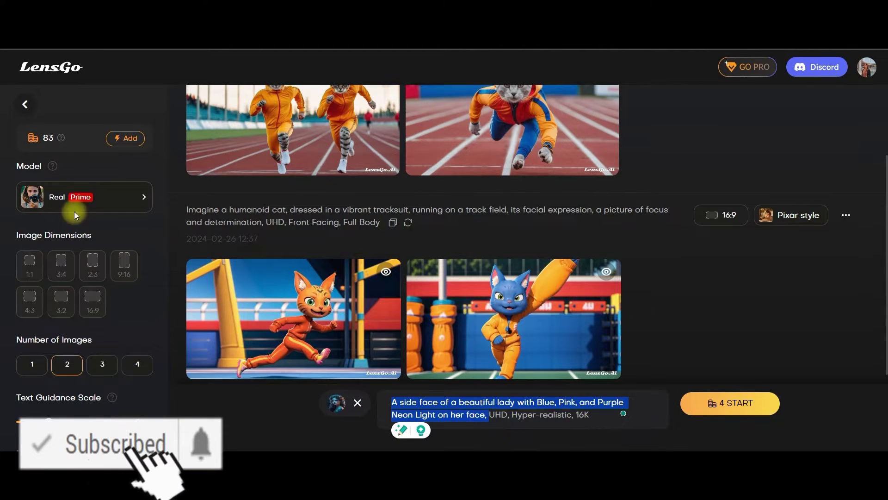
{"action": "left_click", "coordinate": [79, 198]}
{"action": "scroll", "coordinate": [401, 290], "scroll_direction": "down", "scroll_amount": 8}
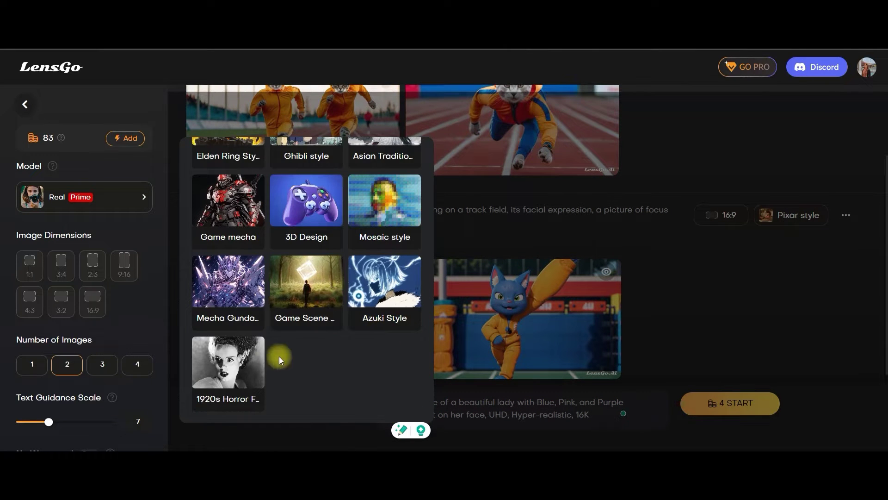
{"action": "scroll", "coordinate": [224, 236], "scroll_direction": "up", "scroll_amount": 8}
{"action": "left_click", "coordinate": [228, 217]}
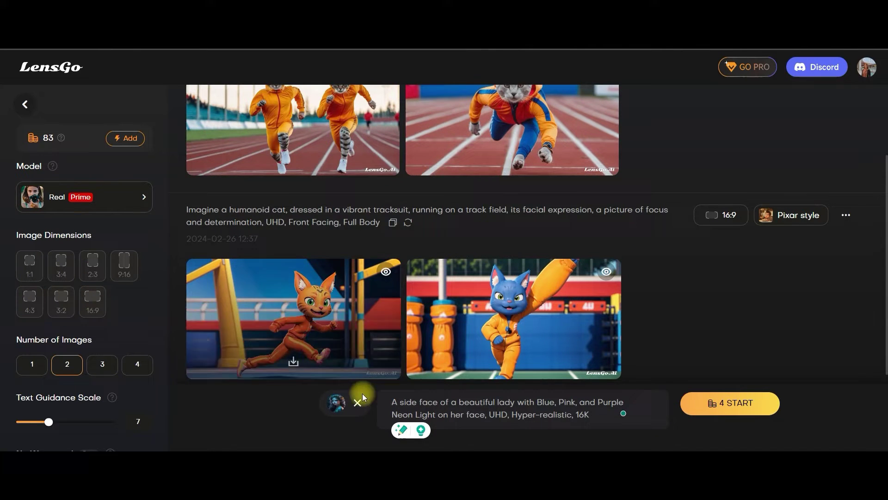
{"action": "mouse_move", "coordinate": [335, 406]}
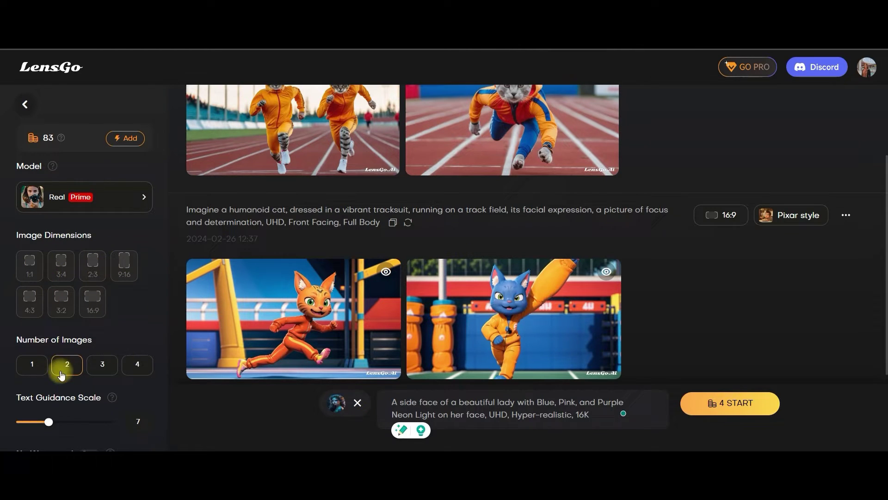
{"action": "scroll", "coordinate": [60, 363], "scroll_direction": "down", "scroll_amount": 1}
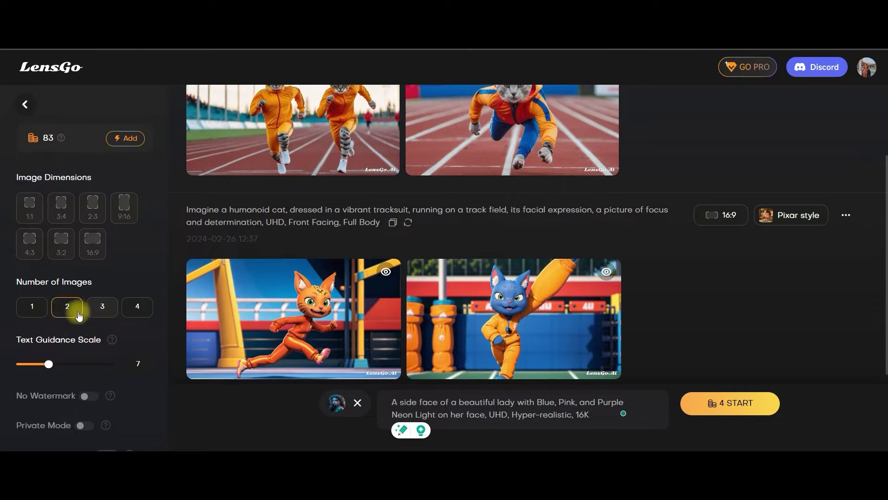
{"action": "scroll", "coordinate": [51, 365], "scroll_direction": "down", "scroll_amount": 2}
{"action": "left_click", "coordinate": [106, 359]}
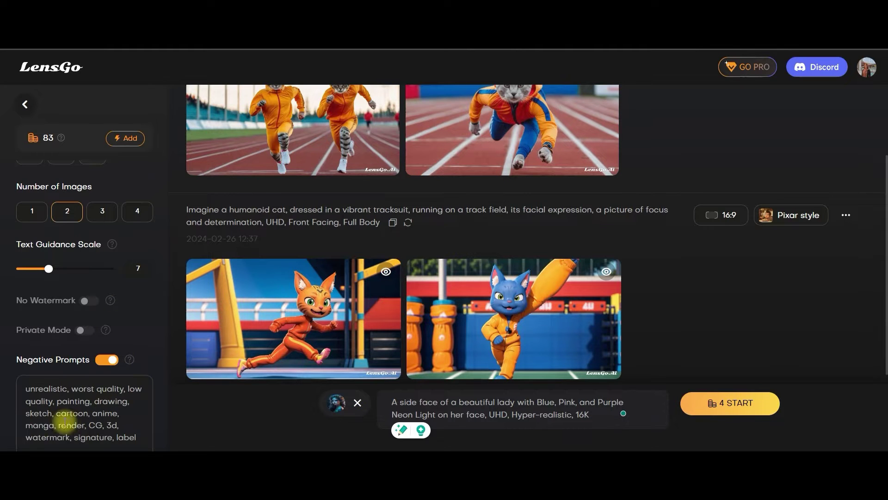
Generate the two neon portraits, preview both, and download the first
{"action": "left_click", "coordinate": [740, 407]}
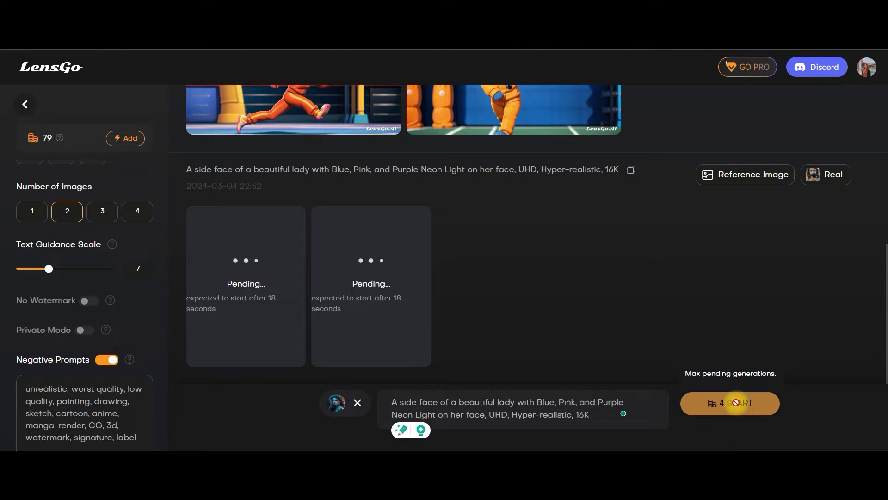
{"action": "left_click", "coordinate": [235, 293]}
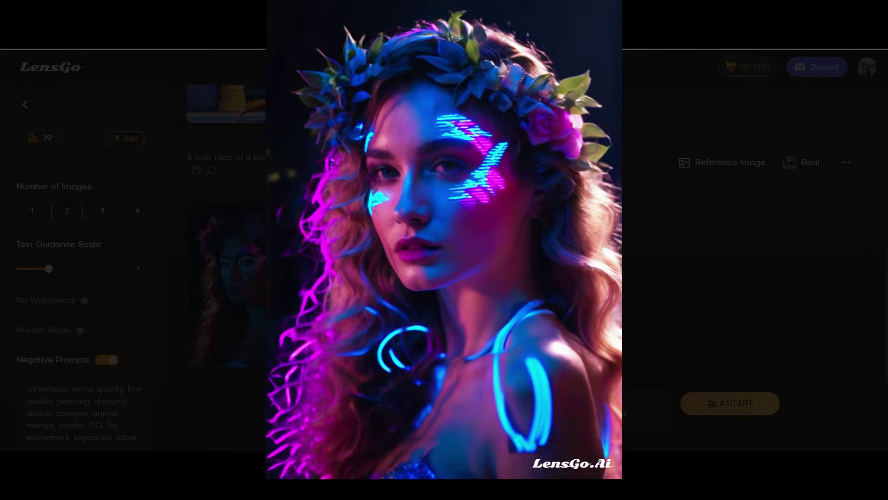
{"action": "key", "text": "Right"}
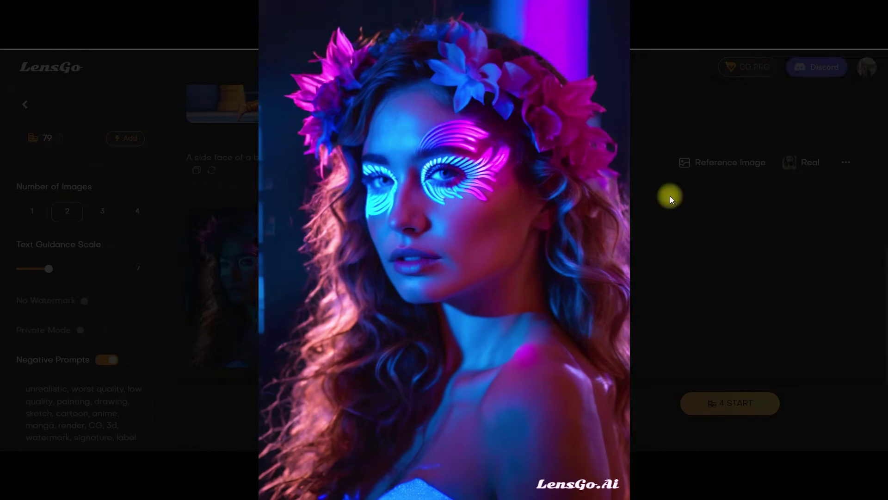
{"action": "key", "text": "Escape"}
{"action": "left_click", "coordinate": [244, 348]}
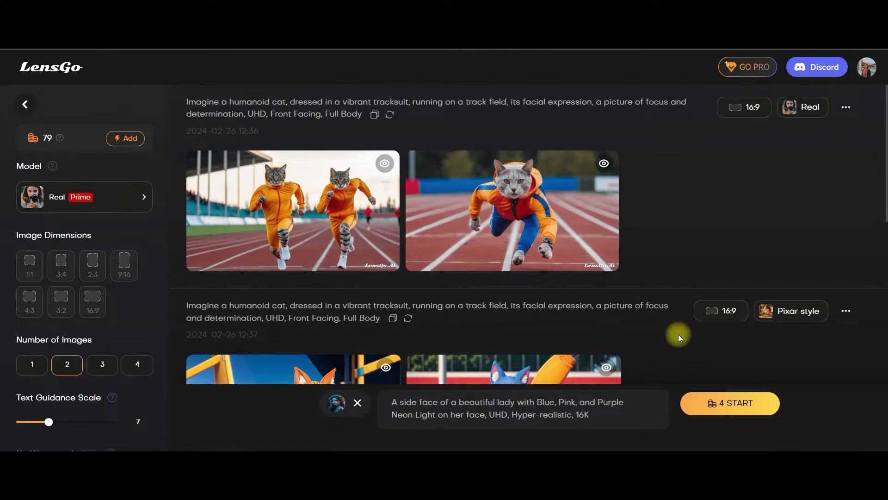
Replace the reference with the cartoon girl image and generate its hyper-realistic version
{"action": "left_click", "coordinate": [357, 403]}
{"action": "left_click", "coordinate": [330, 403]}
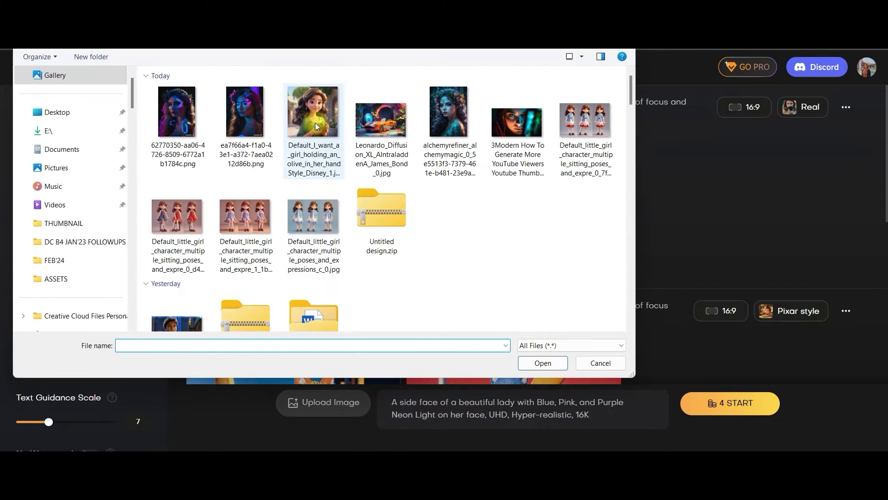
{"action": "left_click", "coordinate": [314, 121]}
{"action": "left_click", "coordinate": [542, 362]}
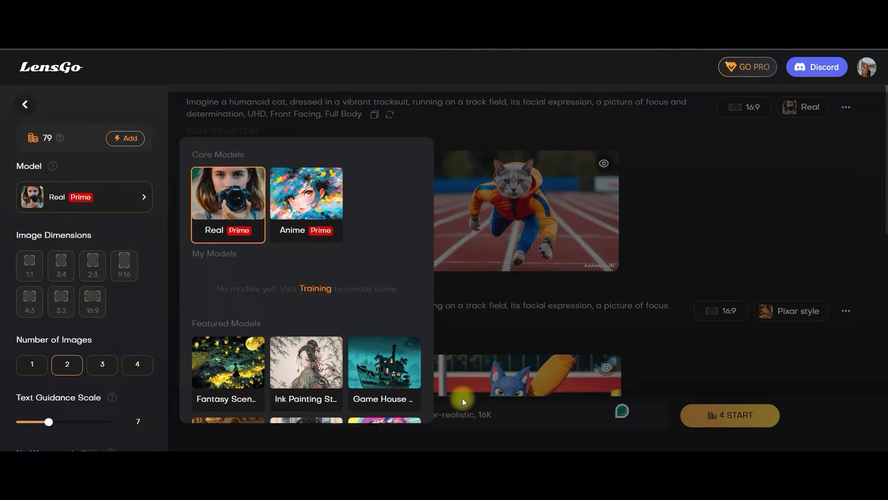
{"action": "scroll", "coordinate": [324, 324], "scroll_direction": "down", "scroll_amount": 5}
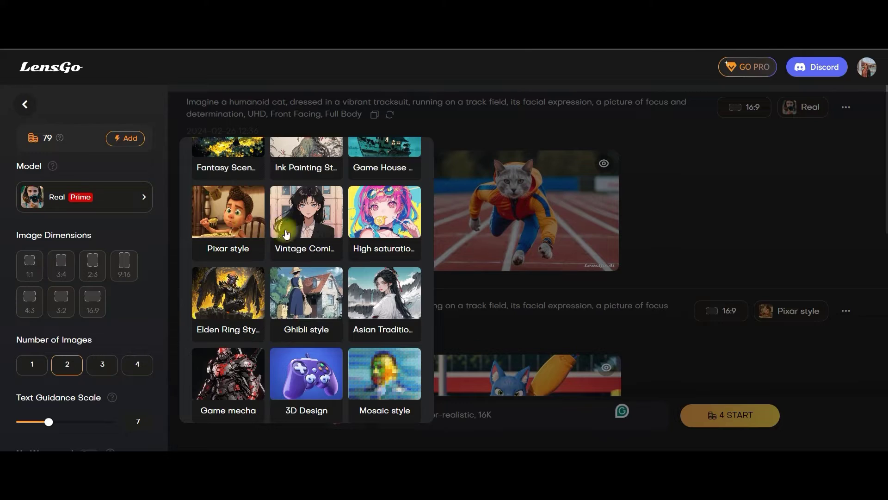
{"action": "left_click", "coordinate": [436, 353]}
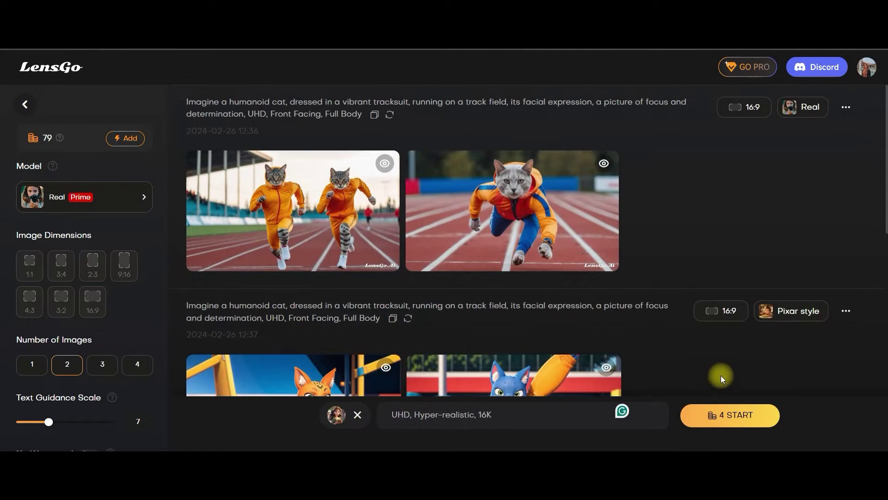
{"action": "left_click", "coordinate": [727, 414]}
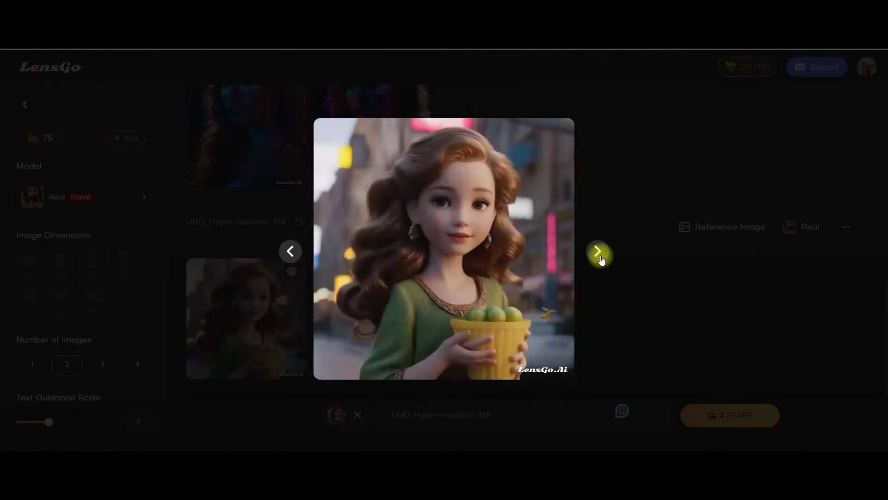
{"action": "left_click", "coordinate": [600, 257]}
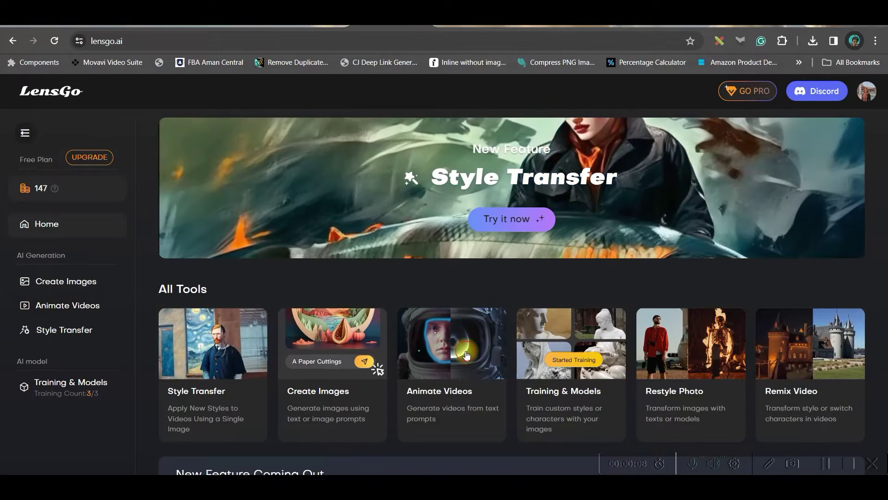
Upload the talking-woman clip, choose Elden Ring Style, and generate from the demonic fire-lit room prompt
{"action": "left_click", "coordinate": [465, 354]}
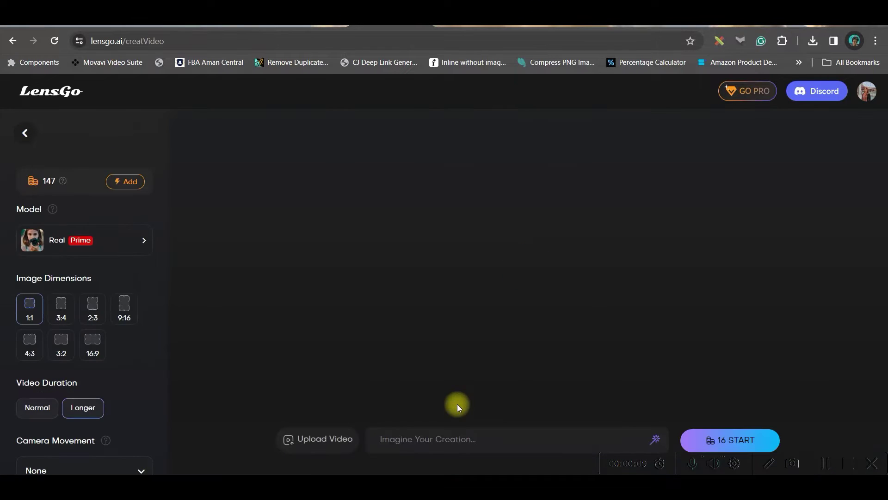
{"action": "left_click", "coordinate": [330, 440]}
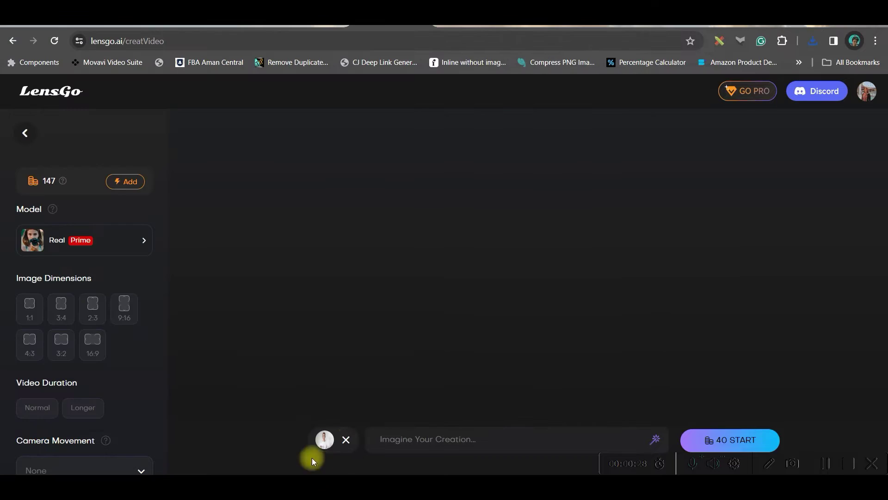
{"action": "mouse_move", "coordinate": [324, 442]}
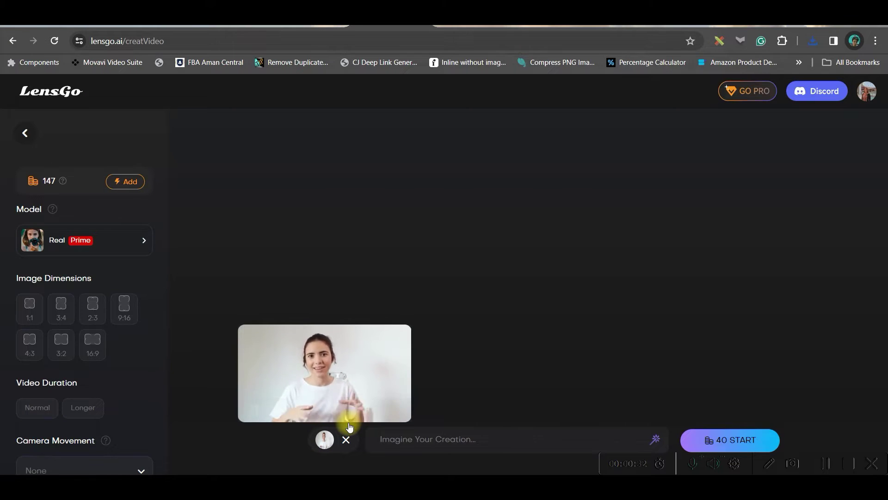
{"action": "left_click", "coordinate": [144, 240]}
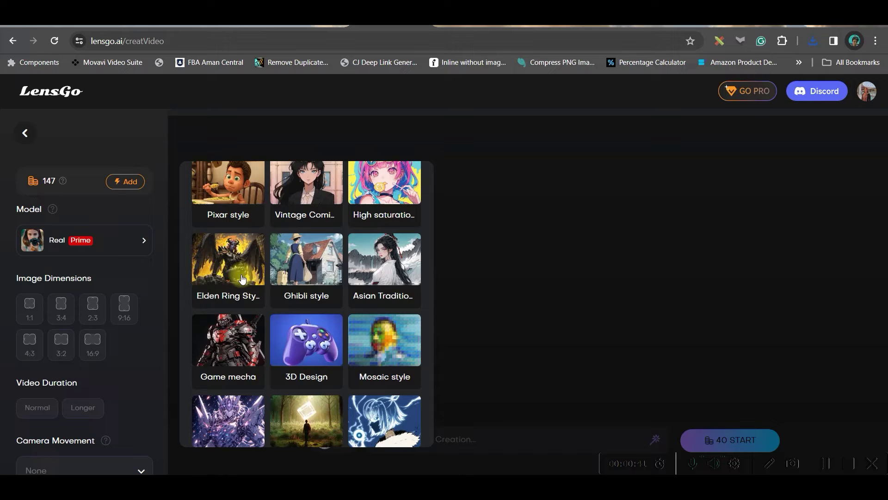
{"action": "left_click", "coordinate": [260, 301]}
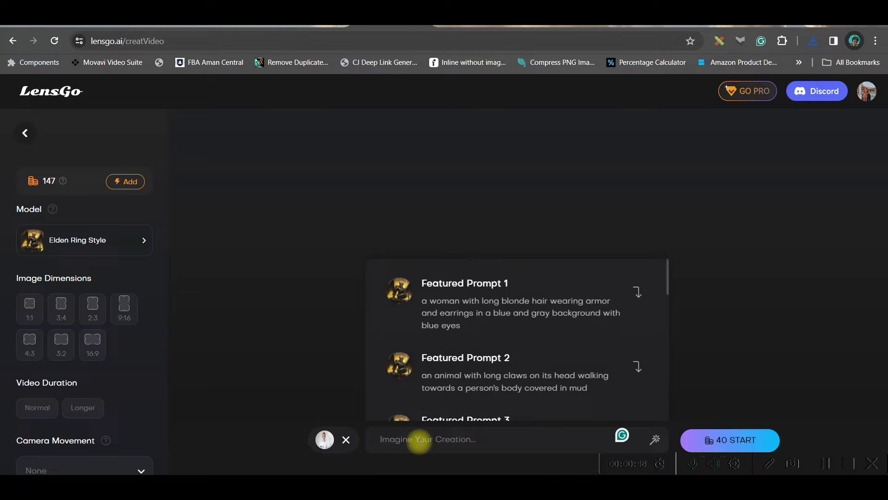
{"action": "type", "text": "A Demo"}
{"action": "type", "text": "nic woman is explaining in a Room lit in Fire, Cinematic, UHD, Ultra Realistic"}
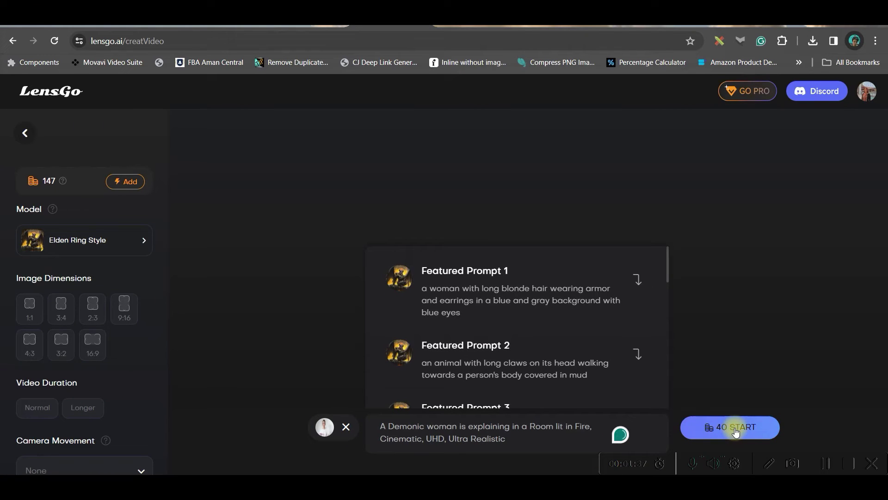
{"action": "left_click", "coordinate": [736, 433]}
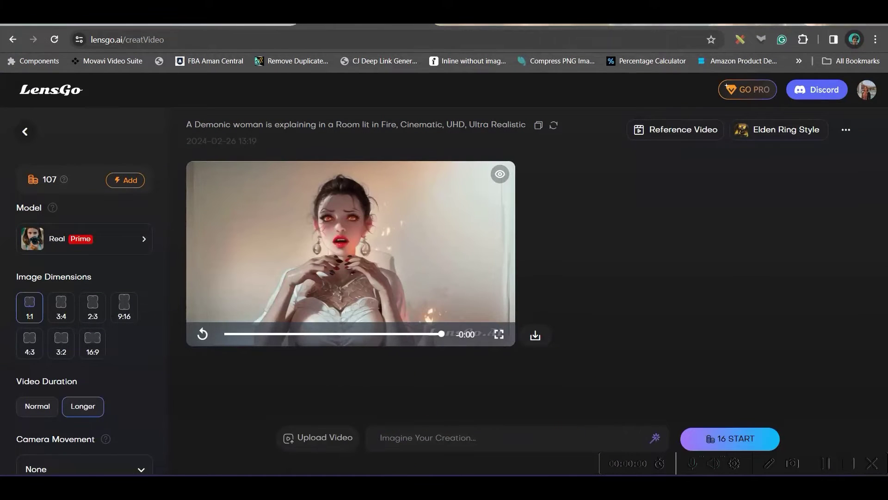
{"action": "scroll", "coordinate": [91, 282], "scroll_direction": "down", "scroll_amount": 2}
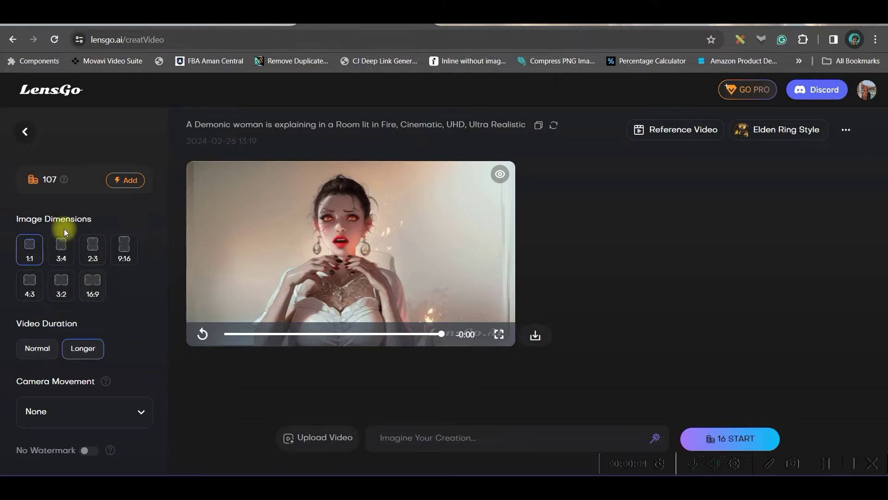
{"action": "left_click", "coordinate": [93, 284]}
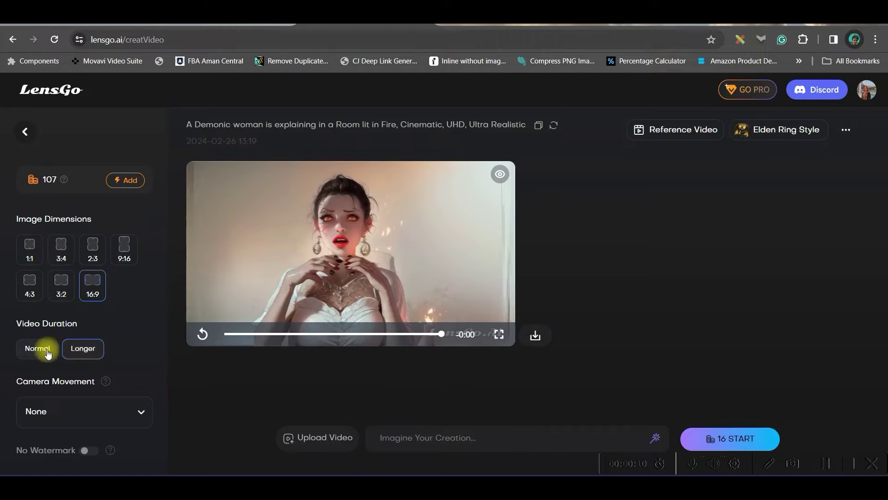
{"action": "scroll", "coordinate": [39, 341], "scroll_direction": "down", "scroll_amount": 1}
{"action": "left_click", "coordinate": [36, 291]}
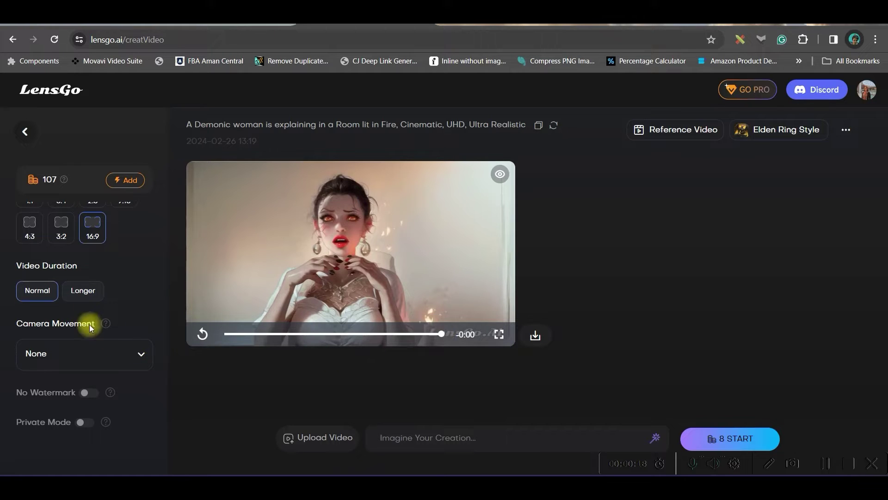
{"action": "left_click", "coordinate": [86, 296]}
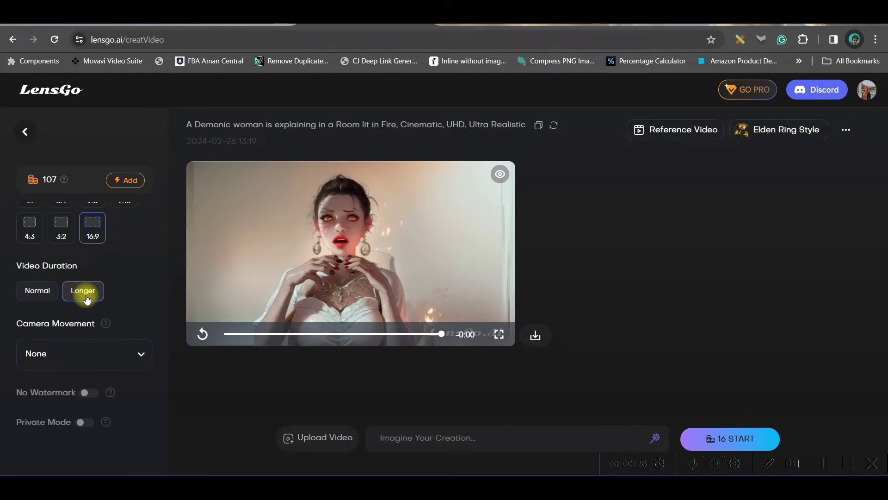
{"action": "left_click", "coordinate": [31, 294]}
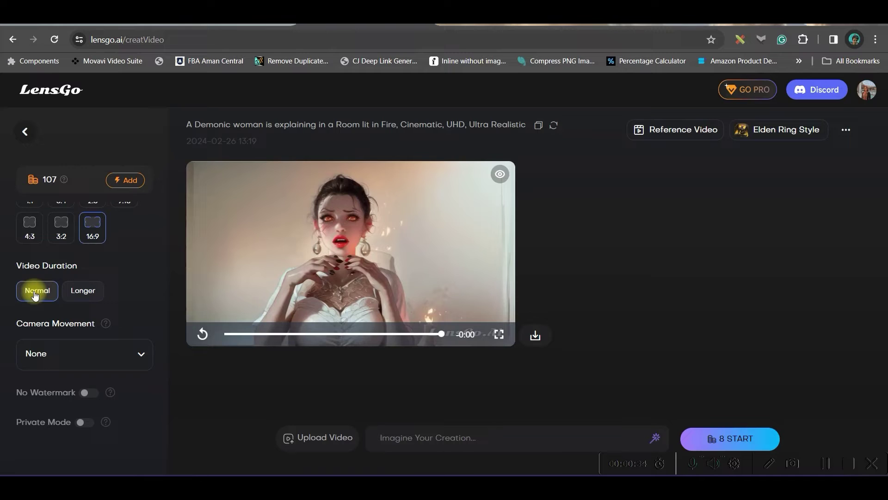
{"action": "left_click", "coordinate": [83, 291]}
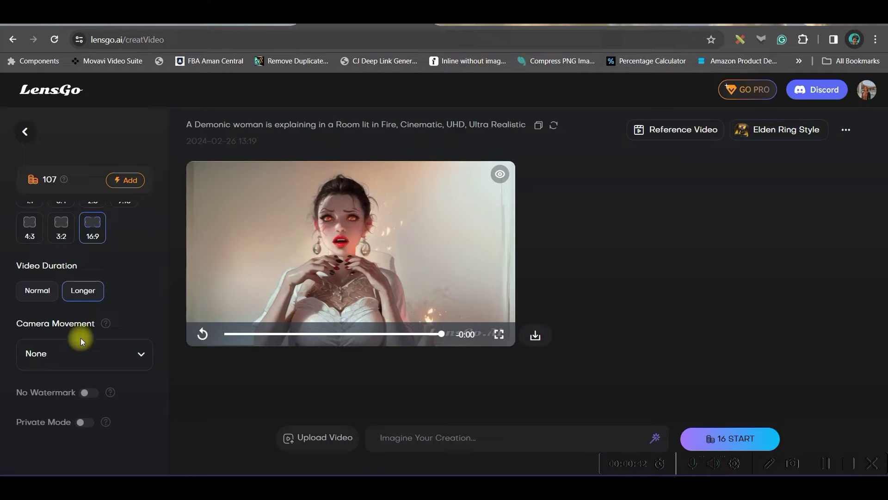
{"action": "left_click", "coordinate": [71, 354]}
{"action": "scroll", "coordinate": [84, 371], "scroll_direction": "down", "scroll_amount": 1}
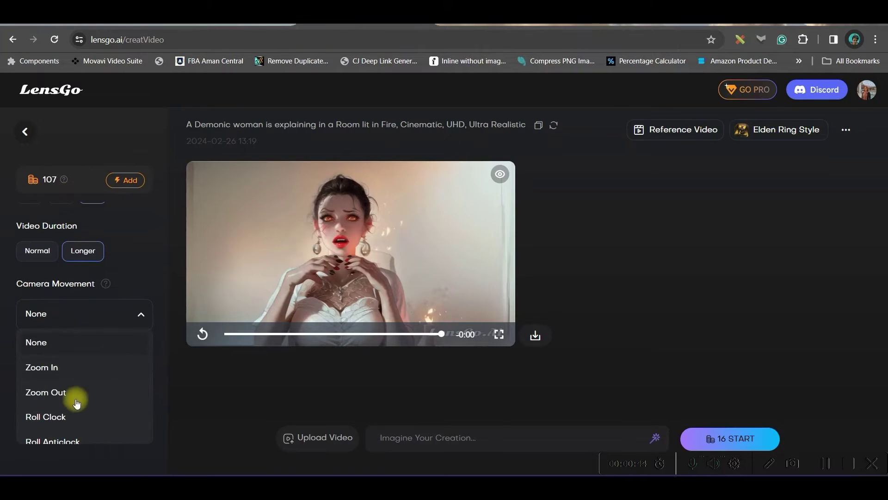
{"action": "scroll", "coordinate": [74, 408], "scroll_direction": "down", "scroll_amount": 3}
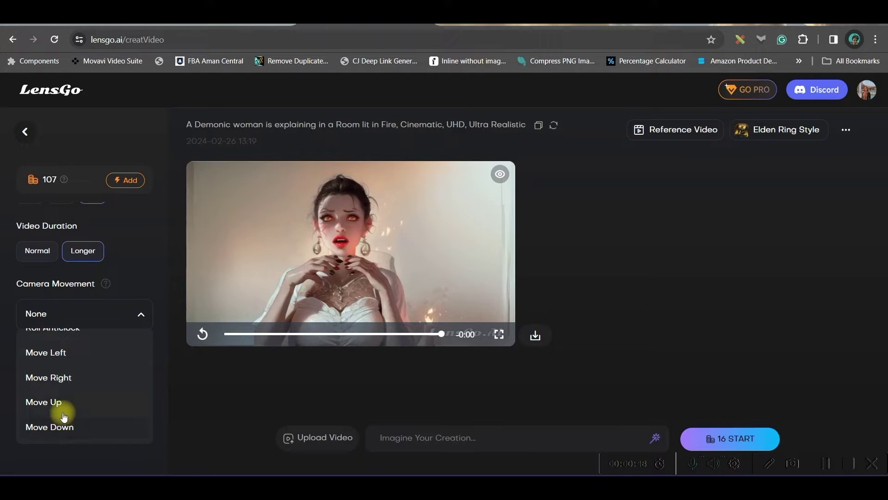
{"action": "scroll", "coordinate": [63, 384], "scroll_direction": "up", "scroll_amount": 3}
{"action": "scroll", "coordinate": [60, 379], "scroll_direction": "up", "scroll_amount": 1}
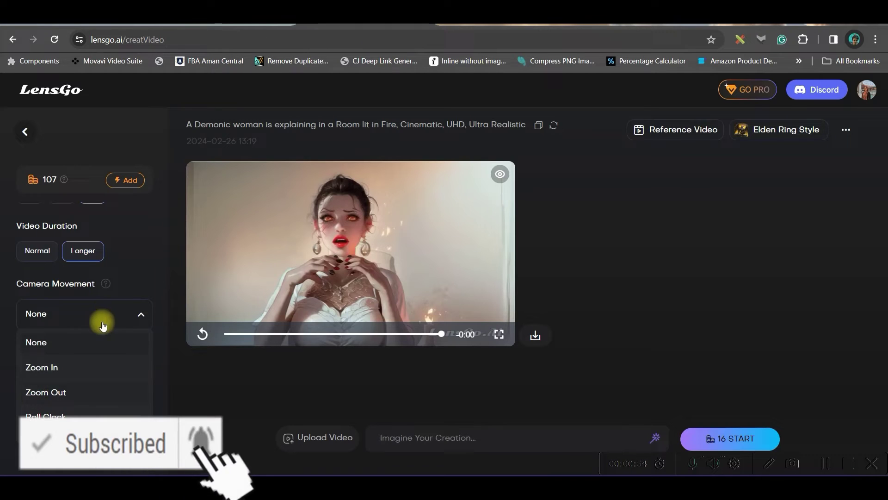
{"action": "left_click", "coordinate": [135, 277]}
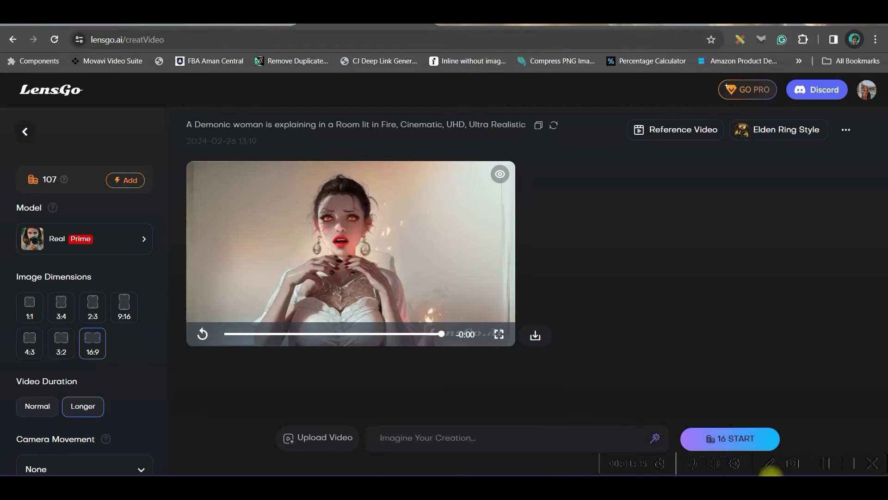
Return to the LensGo home page, open Style Transfer, and preview the dancing-girl sample clip
{"action": "left_click", "coordinate": [33, 134]}
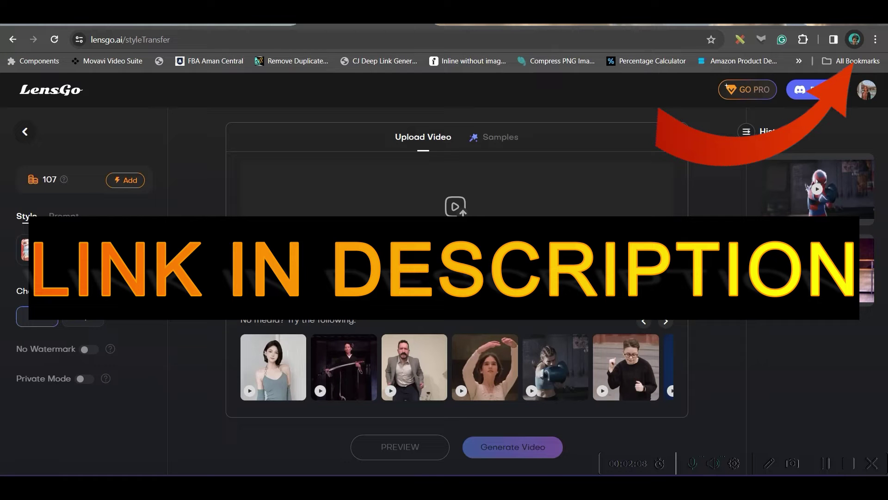
{"action": "mouse_move", "coordinate": [496, 362]}
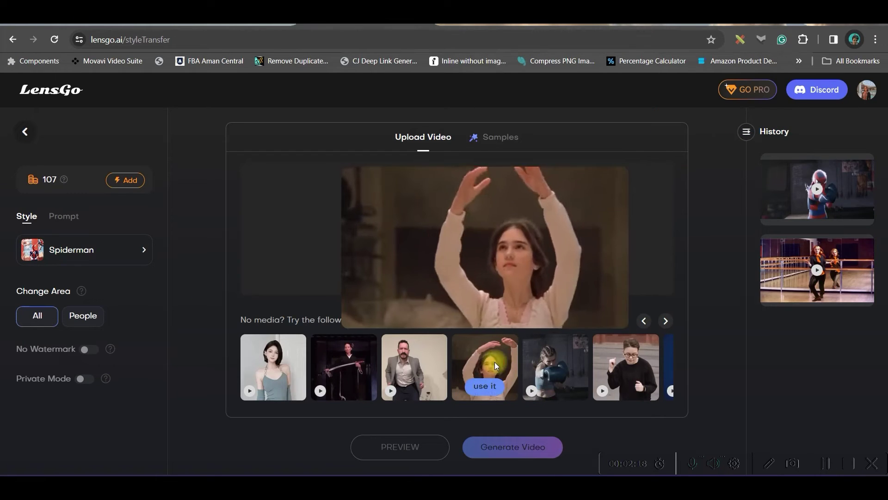
Load the dancing-girl sample as the source and paste the Spider Woman neon-stage prompt
{"action": "left_click", "coordinate": [485, 385]}
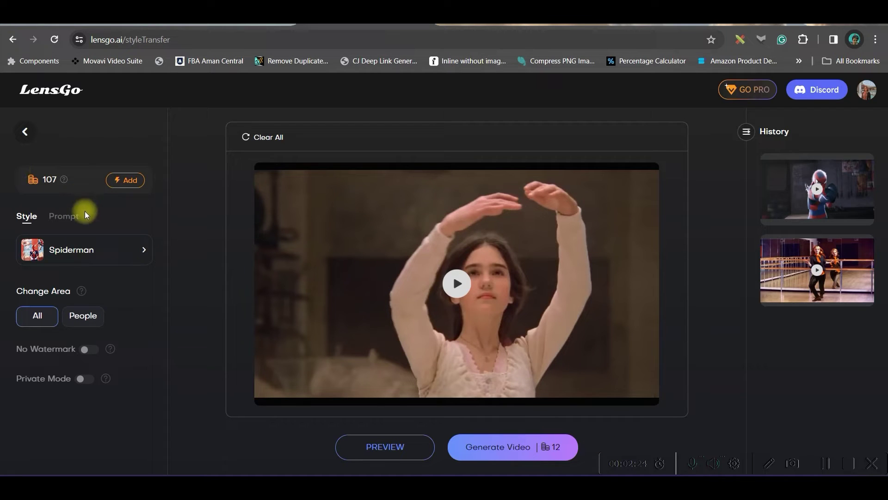
{"action": "left_click", "coordinate": [76, 220]}
{"action": "left_click", "coordinate": [99, 254]}
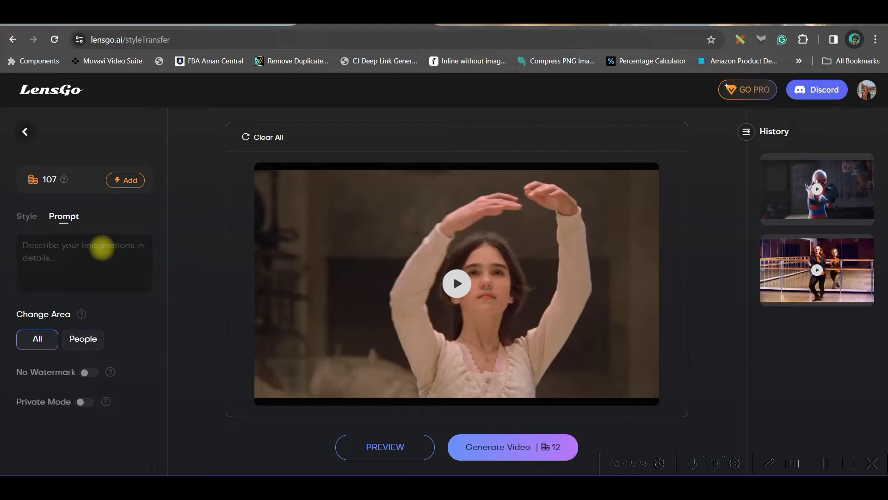
{"action": "type", "text": "Spider Woman is dancing on a Stage, Nion Light, UDH, Cinematic, Ultra Realistic"}
{"action": "key", "text": "ctrl+a"}
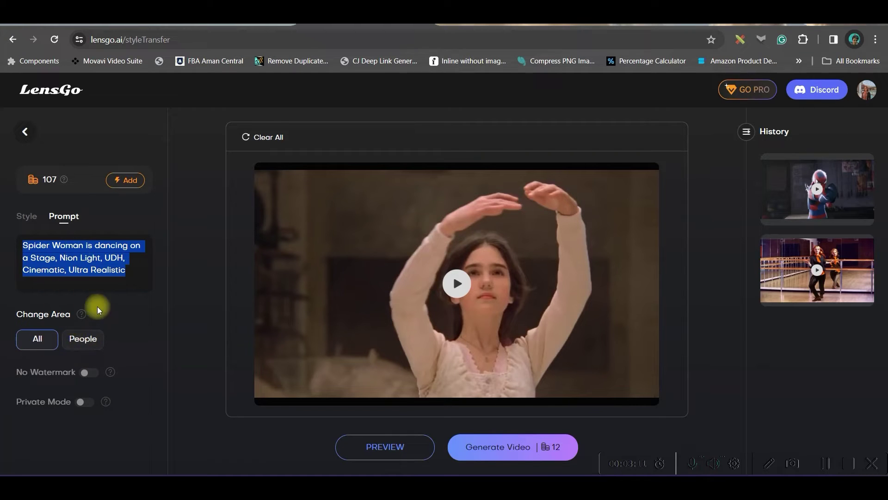
Try Change Area People, revert it to All, and return to the preset style view
{"action": "left_click", "coordinate": [88, 344]}
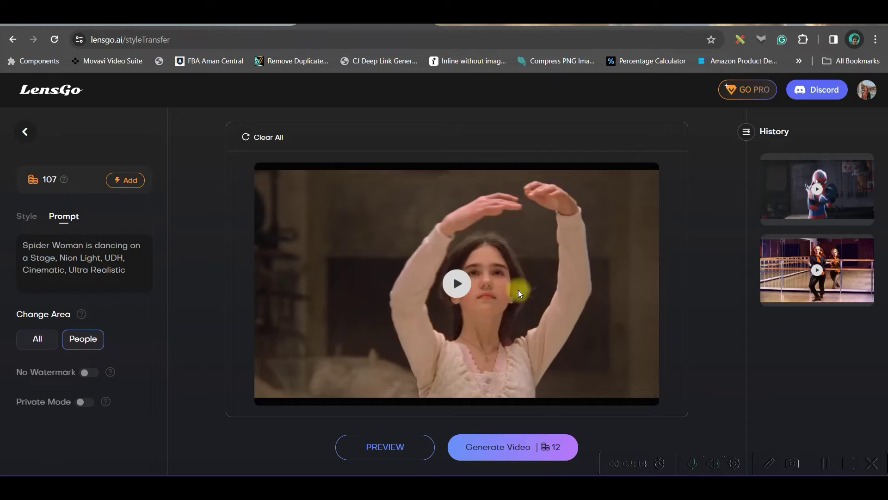
{"action": "left_click", "coordinate": [43, 338]}
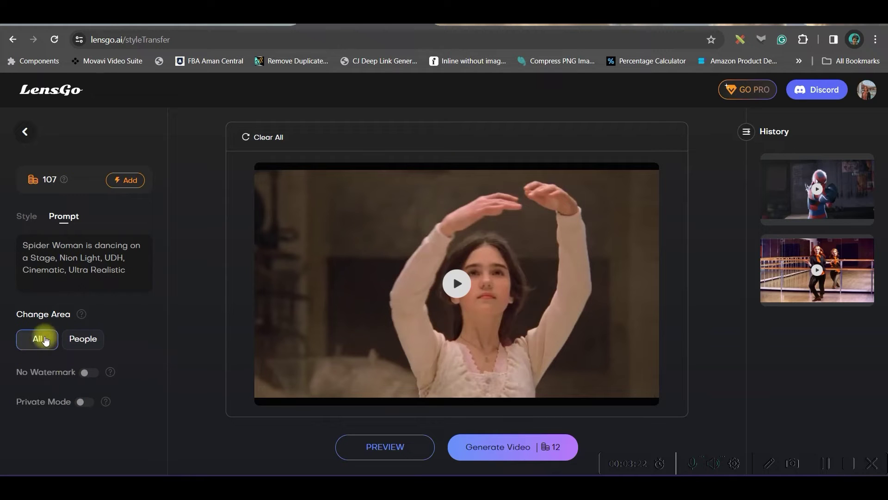
{"action": "left_click", "coordinate": [31, 218]}
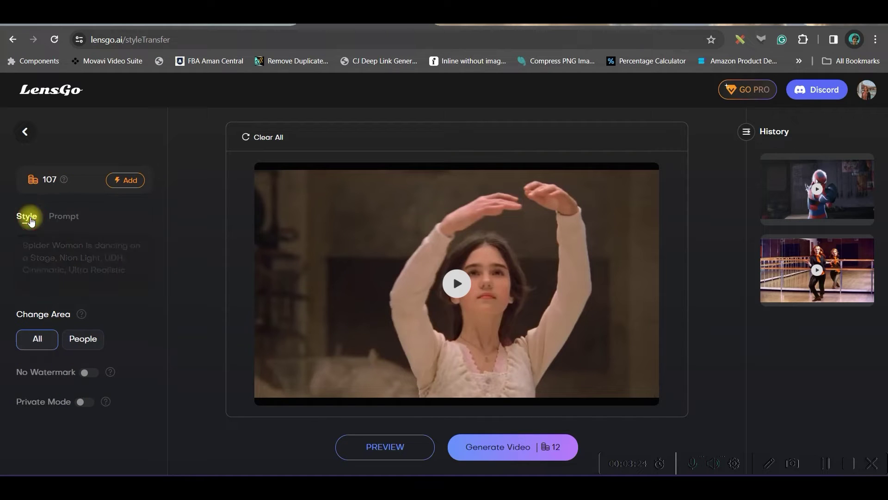
{"action": "left_click", "coordinate": [63, 217]}
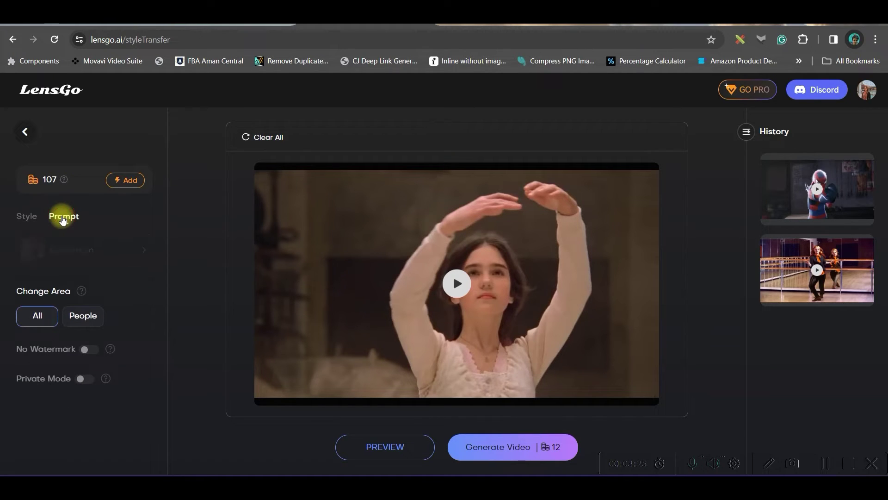
{"action": "left_click", "coordinate": [26, 217]}
Replace the Spiderman preset with the Iron Man style from the style gallery
{"action": "left_click", "coordinate": [89, 258]}
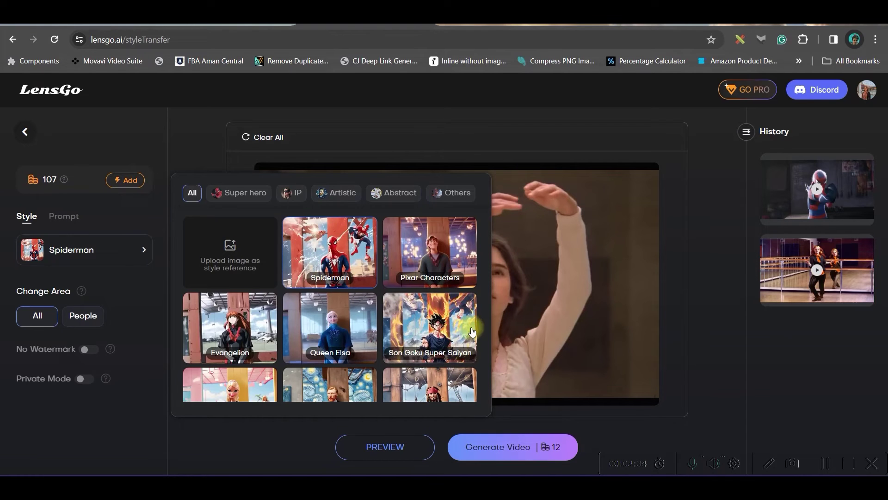
{"action": "scroll", "coordinate": [472, 331], "scroll_direction": "down", "scroll_amount": 3}
{"action": "scroll", "coordinate": [445, 296], "scroll_direction": "down", "scroll_amount": 3}
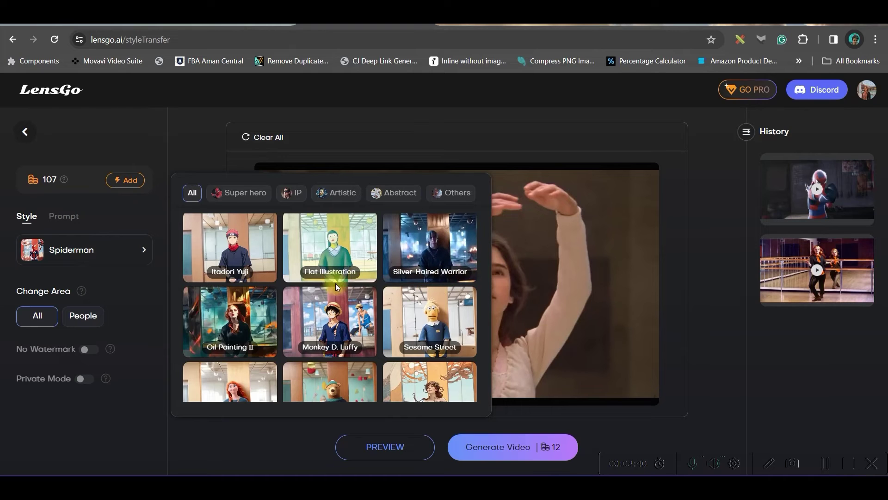
{"action": "scroll", "coordinate": [353, 313], "scroll_direction": "down", "scroll_amount": 1}
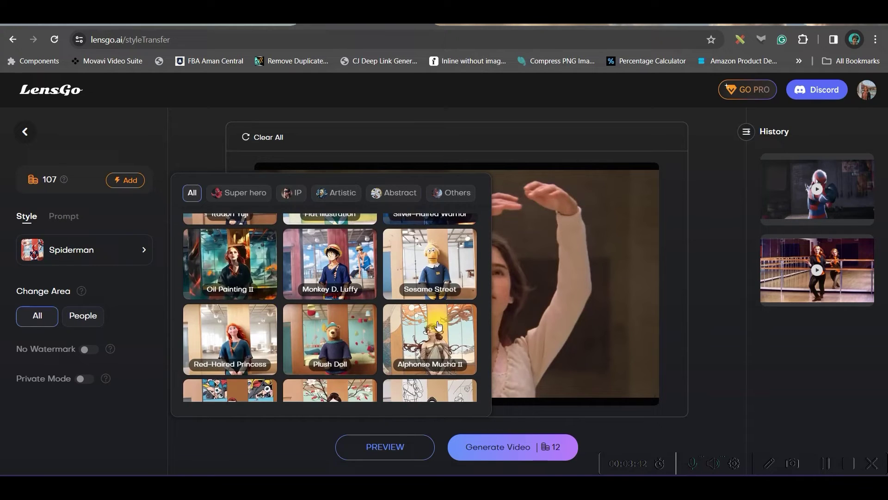
{"action": "scroll", "coordinate": [439, 326], "scroll_direction": "down", "scroll_amount": 2}
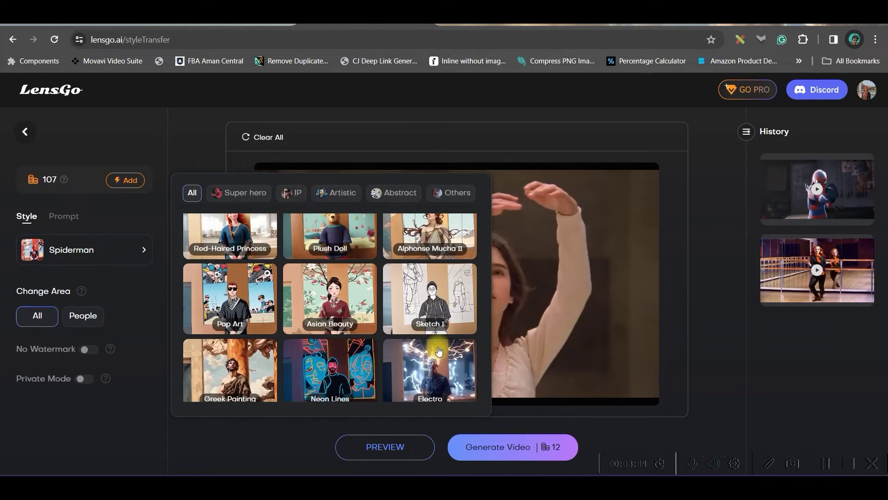
{"action": "scroll", "coordinate": [439, 352], "scroll_direction": "down", "scroll_amount": 3}
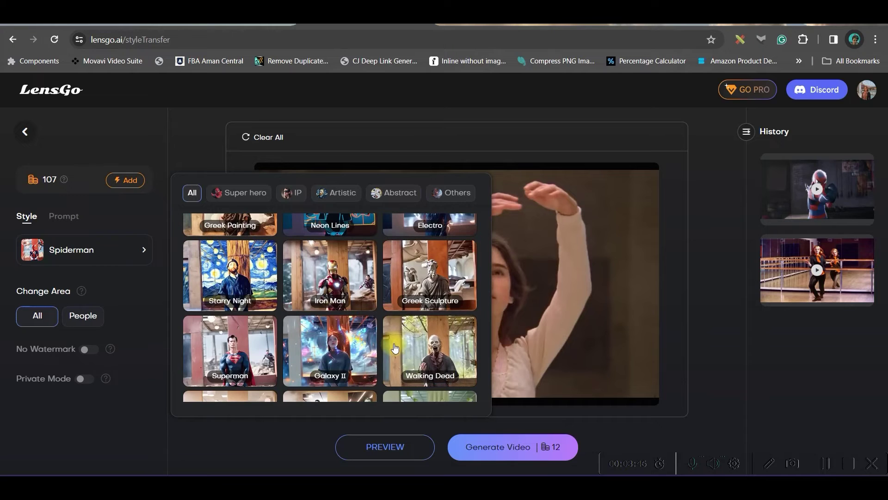
{"action": "left_click", "coordinate": [340, 289]}
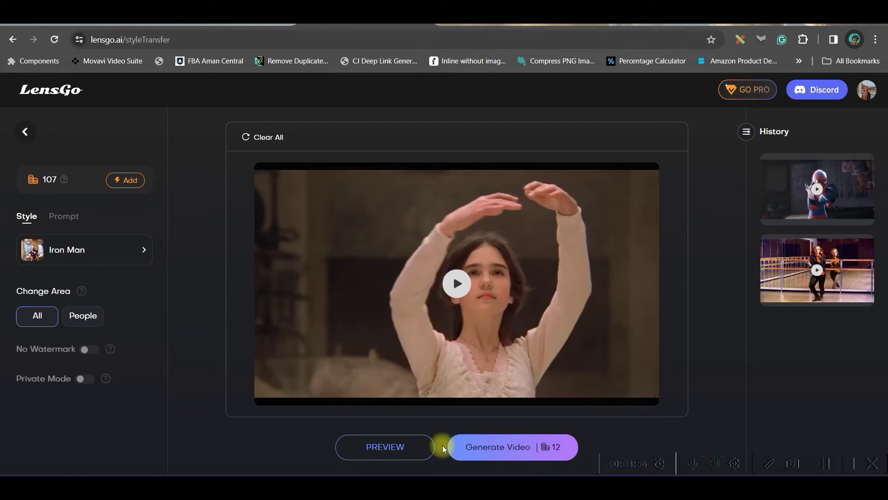
Preview the dancer restyled as Iron Man beside the original clip
{"action": "left_click", "coordinate": [390, 448]}
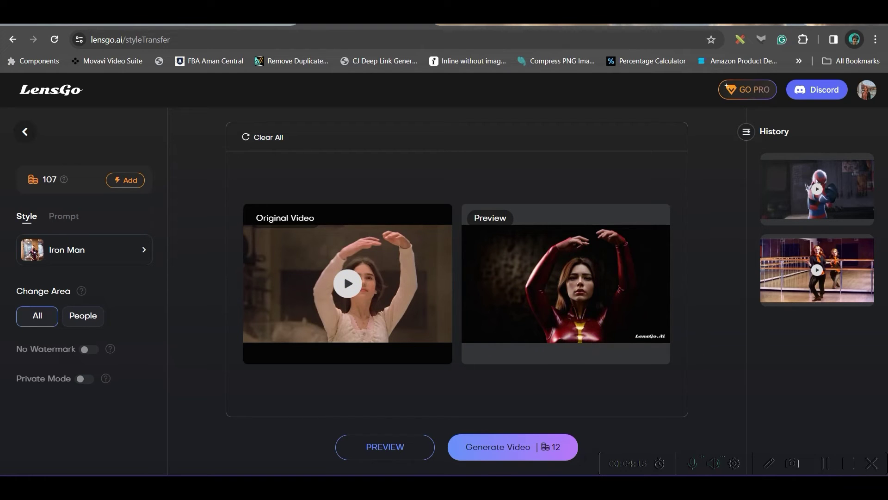
Generate the full Iron Man dance video for 12 credits
{"action": "left_click", "coordinate": [501, 446]}
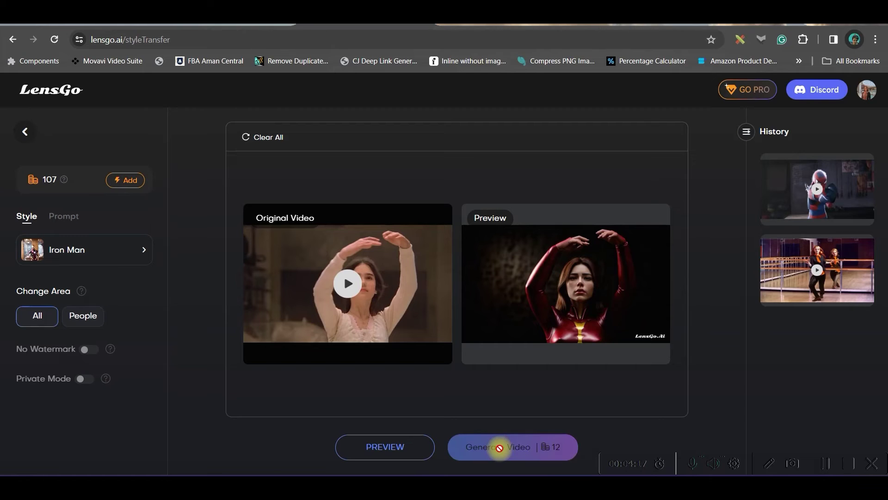